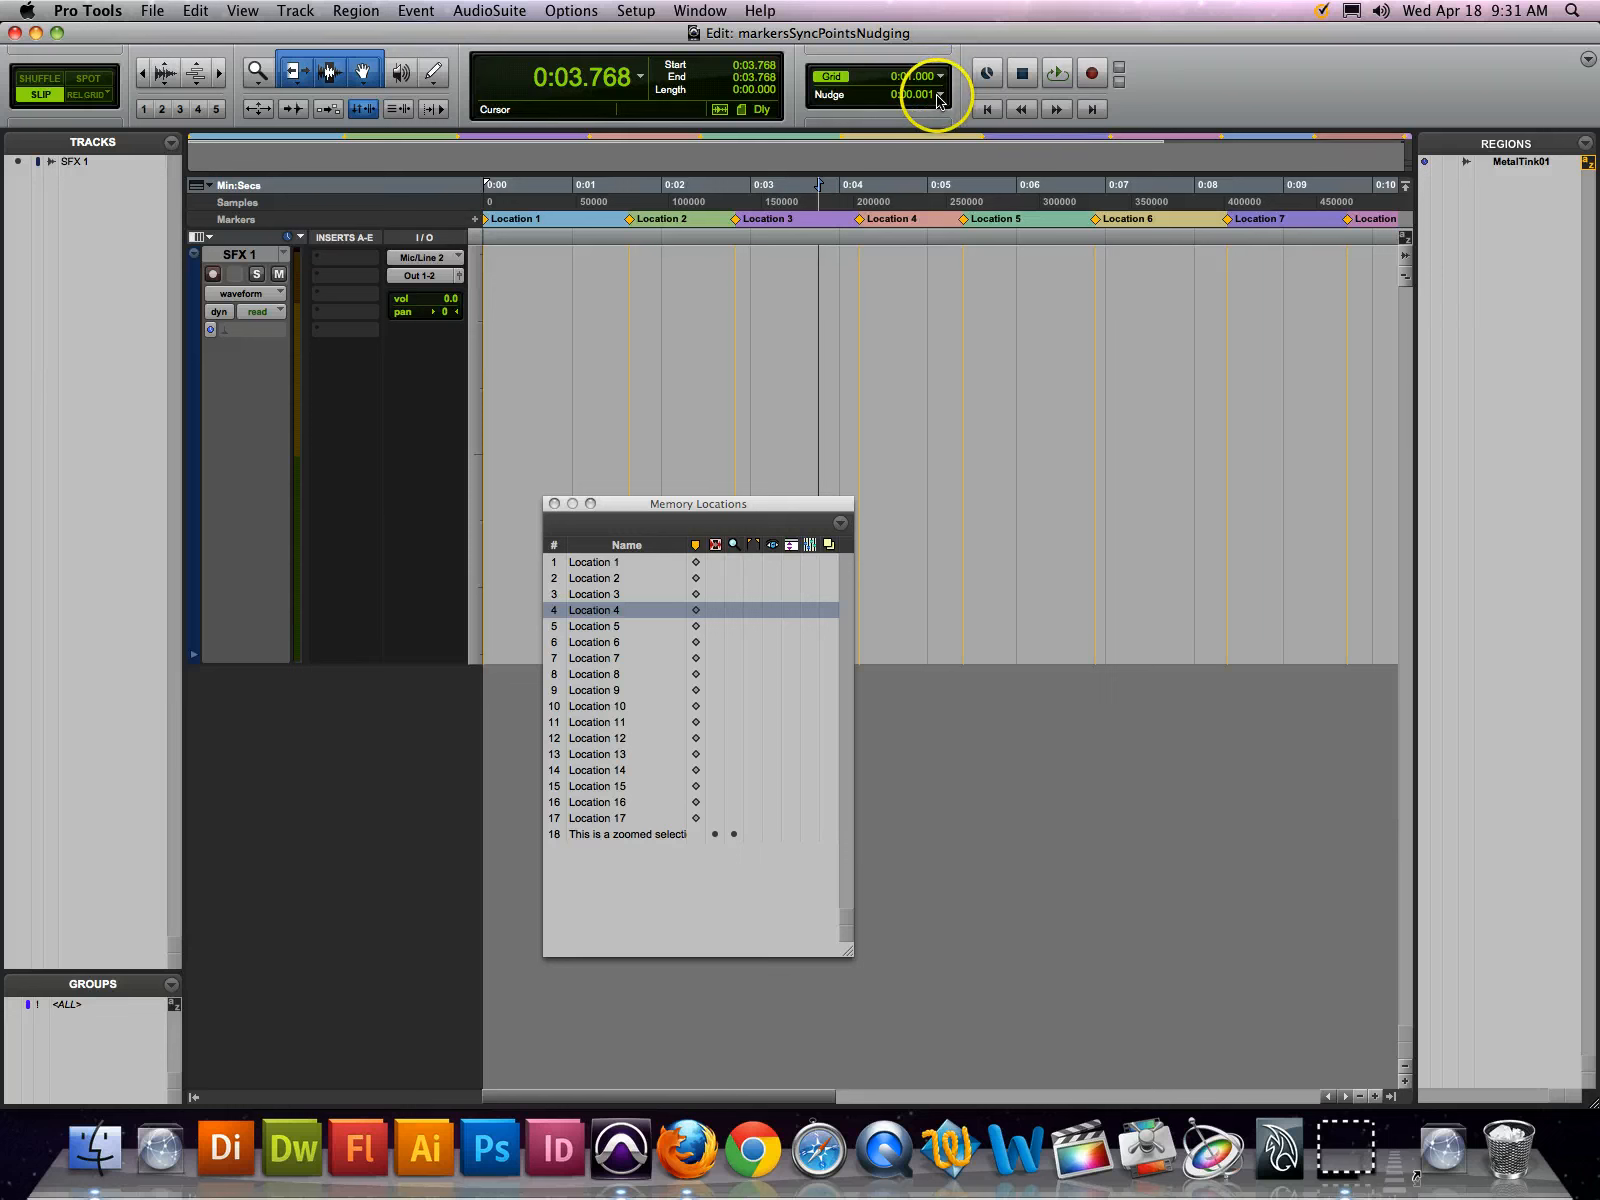
Set the nudge scale to Time Code with a nudge value of 1 frame
click(937, 95)
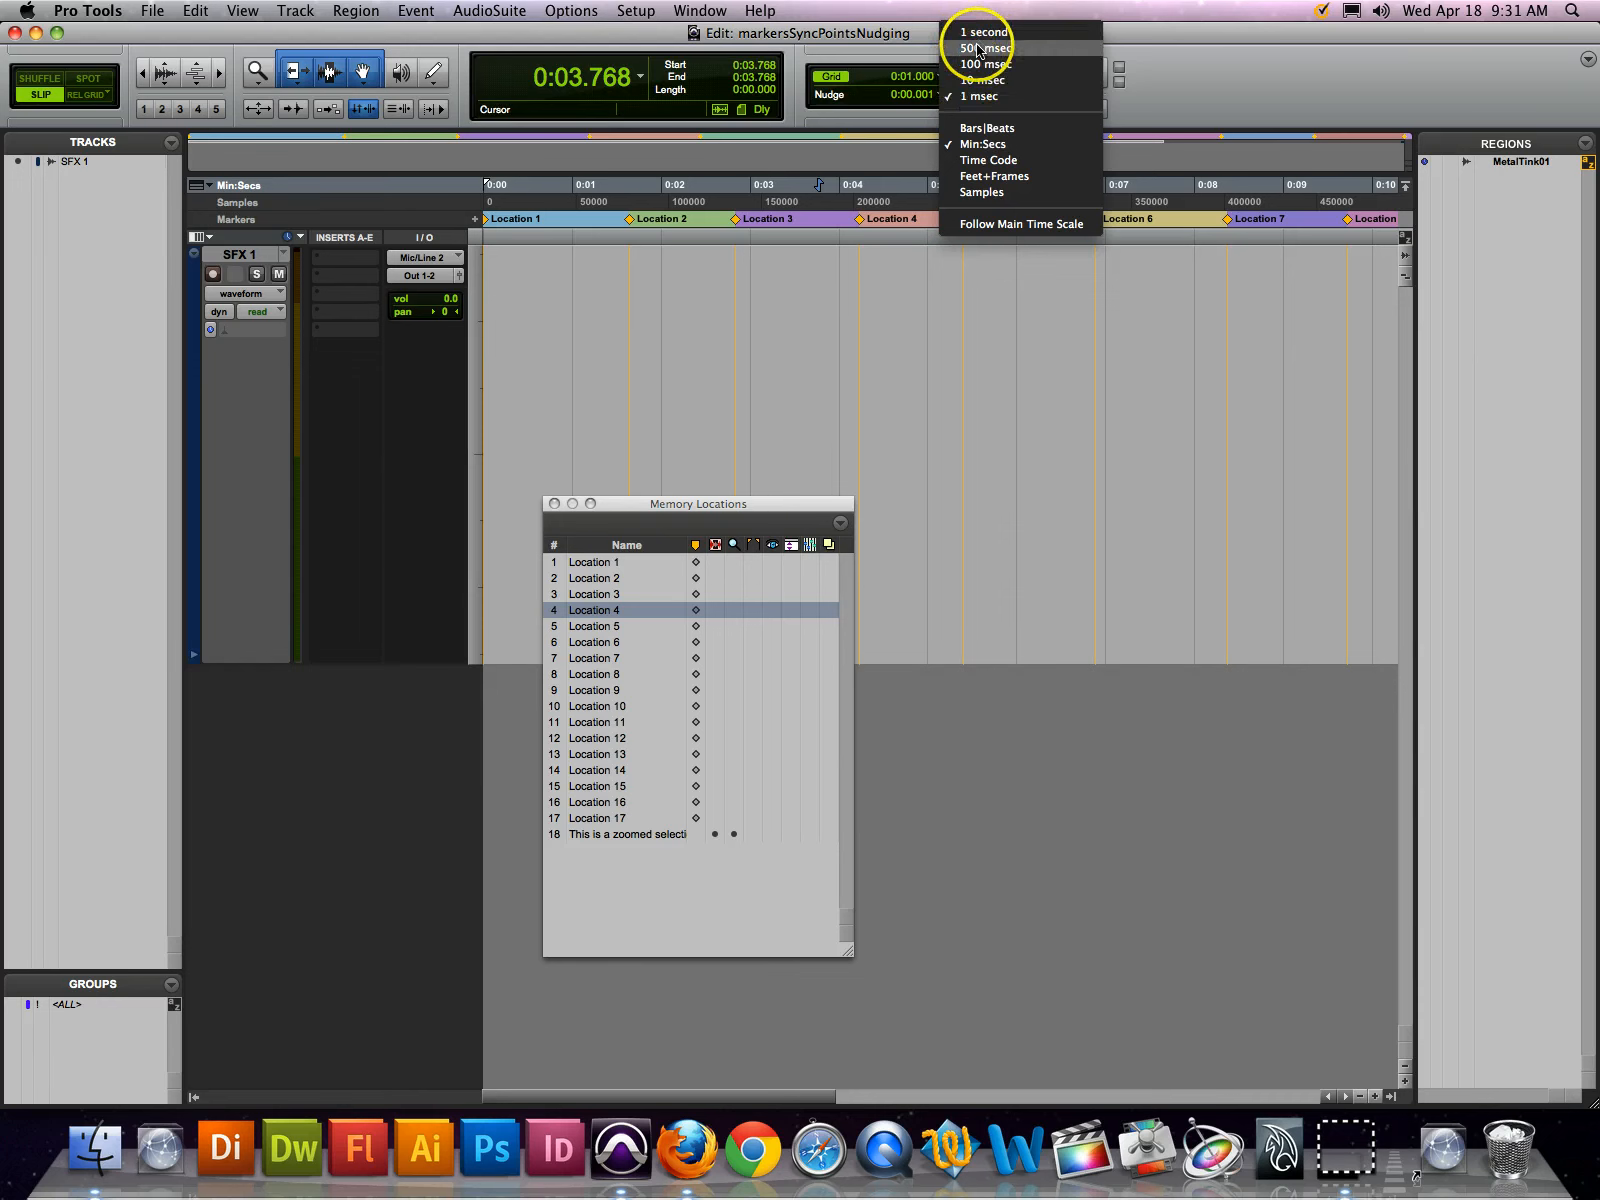
click(984, 162)
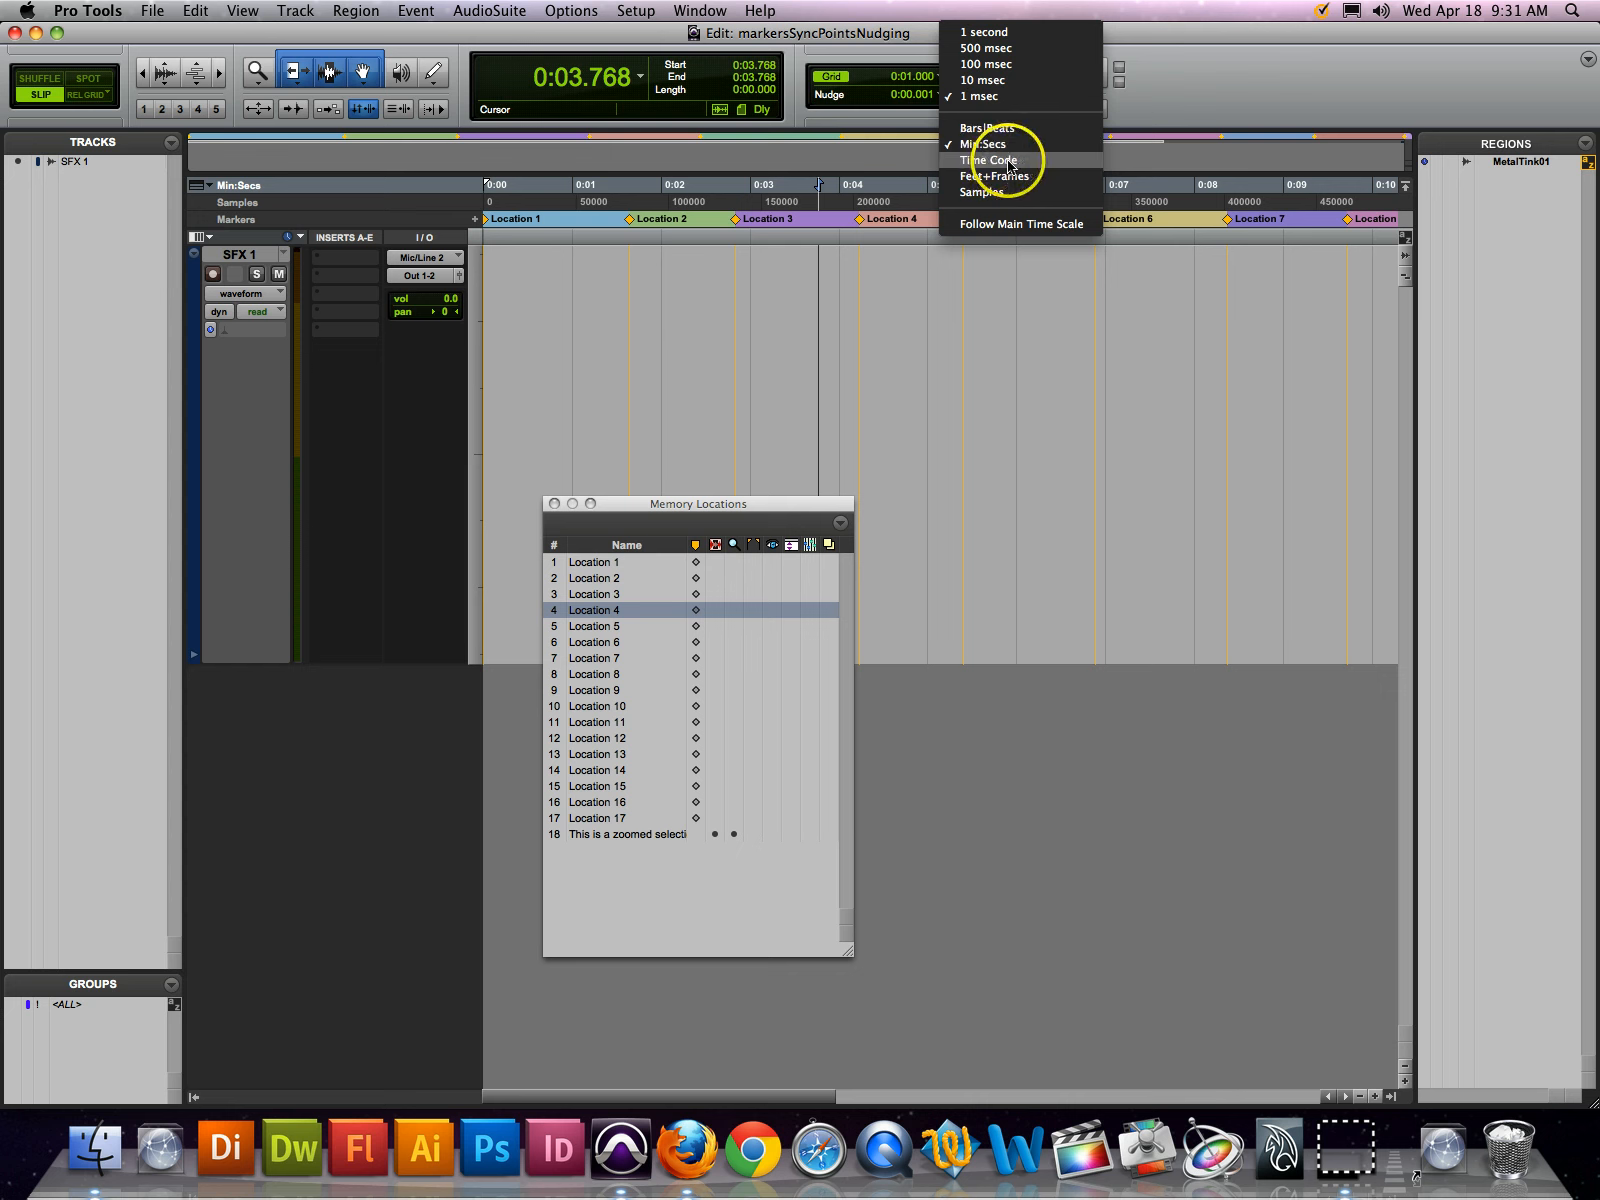
click(1030, 162)
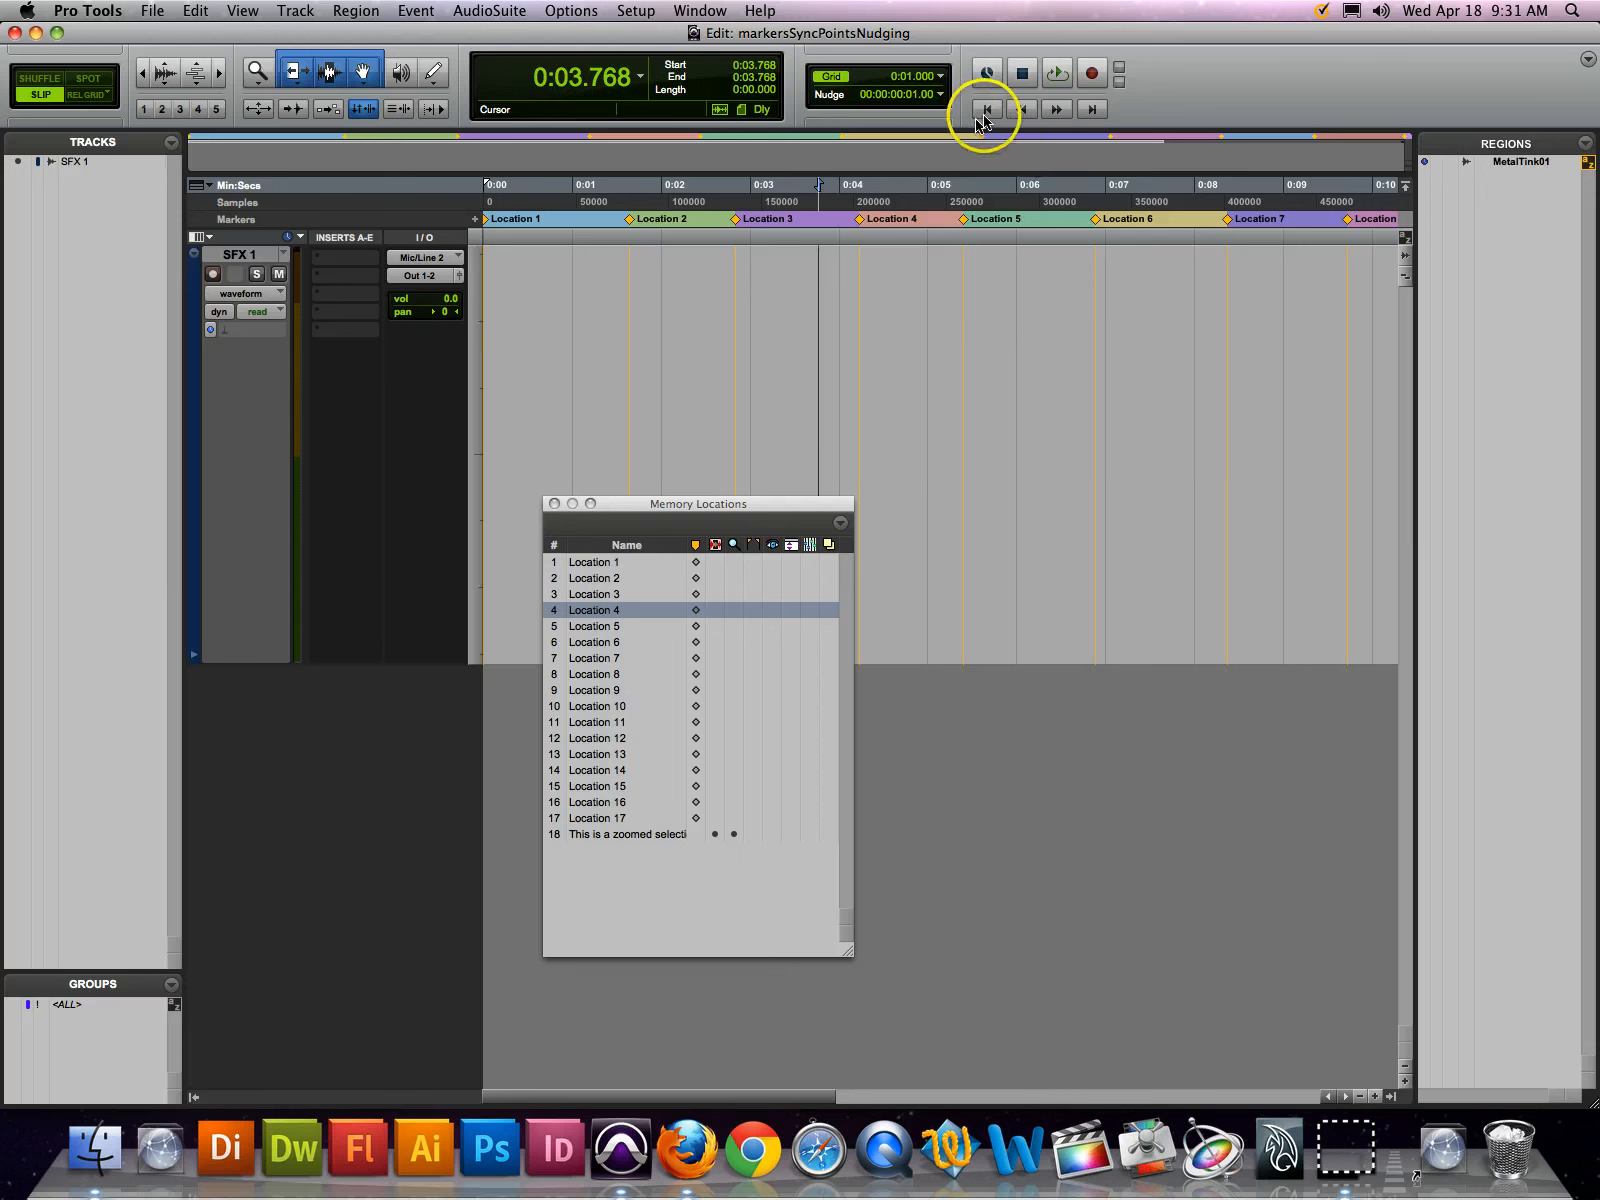
click(940, 94)
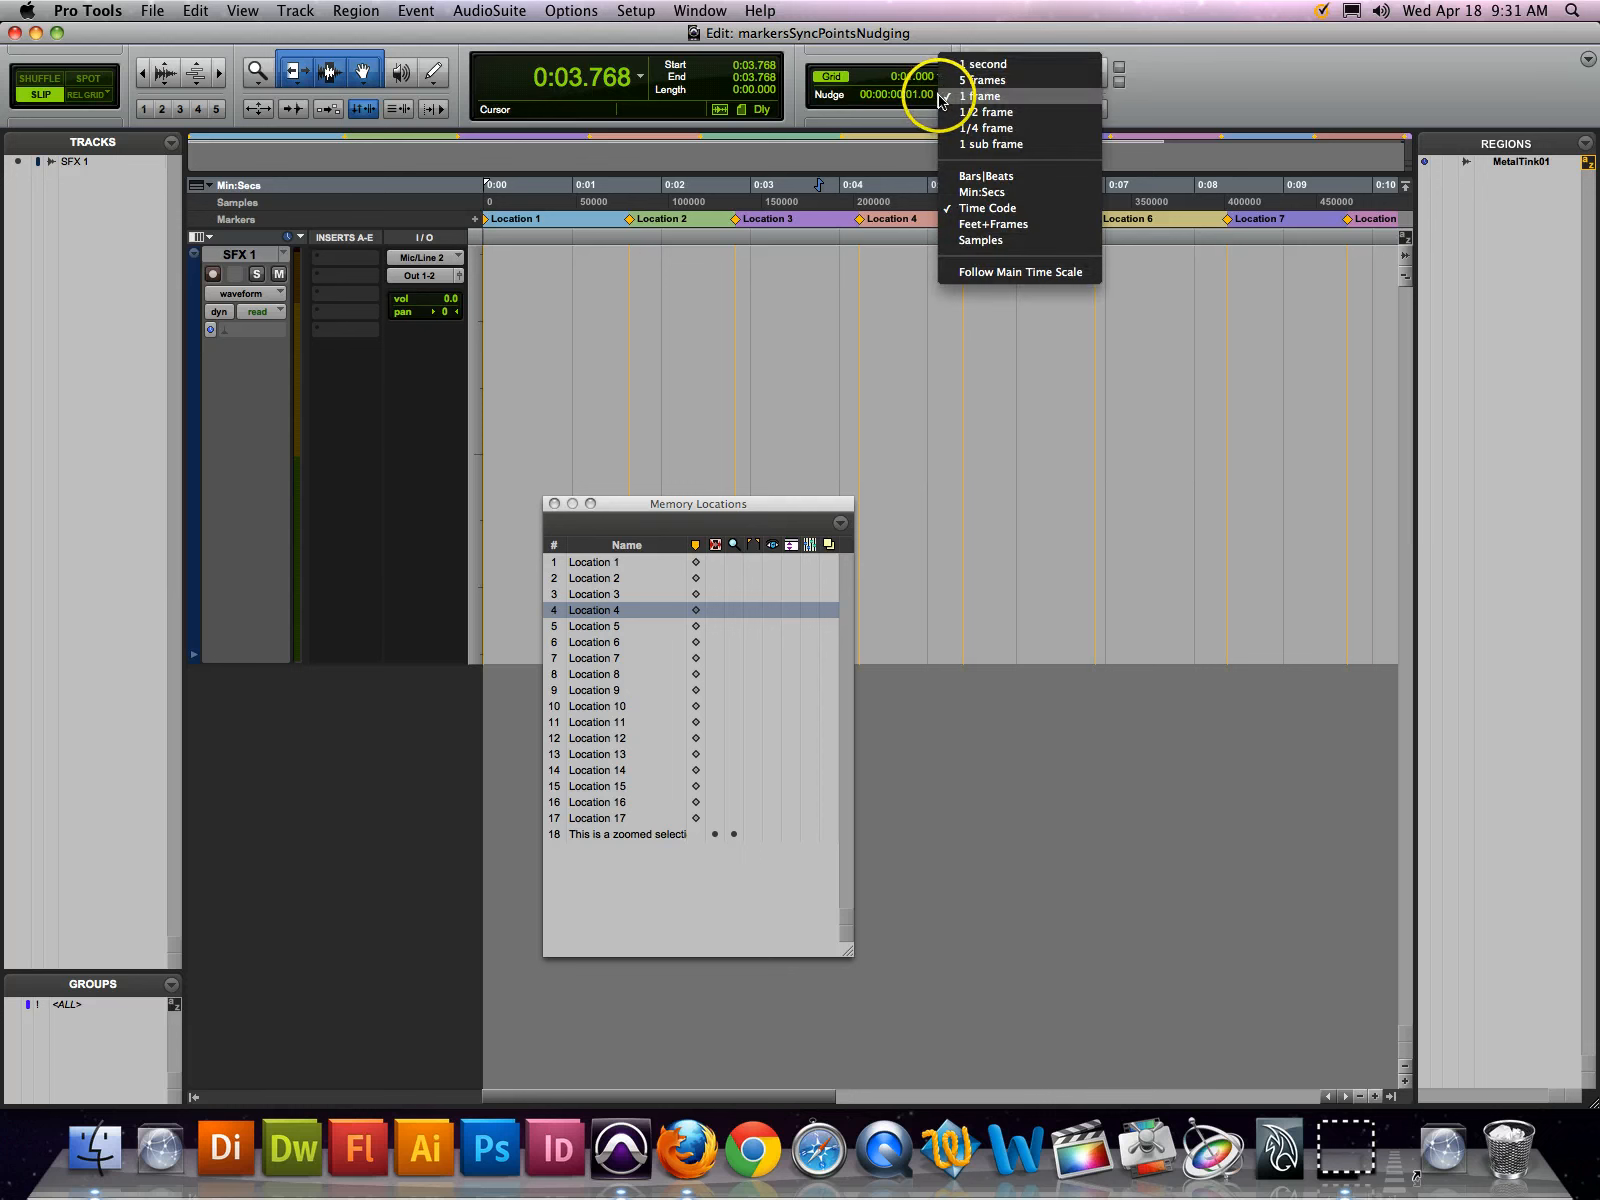
click(1018, 98)
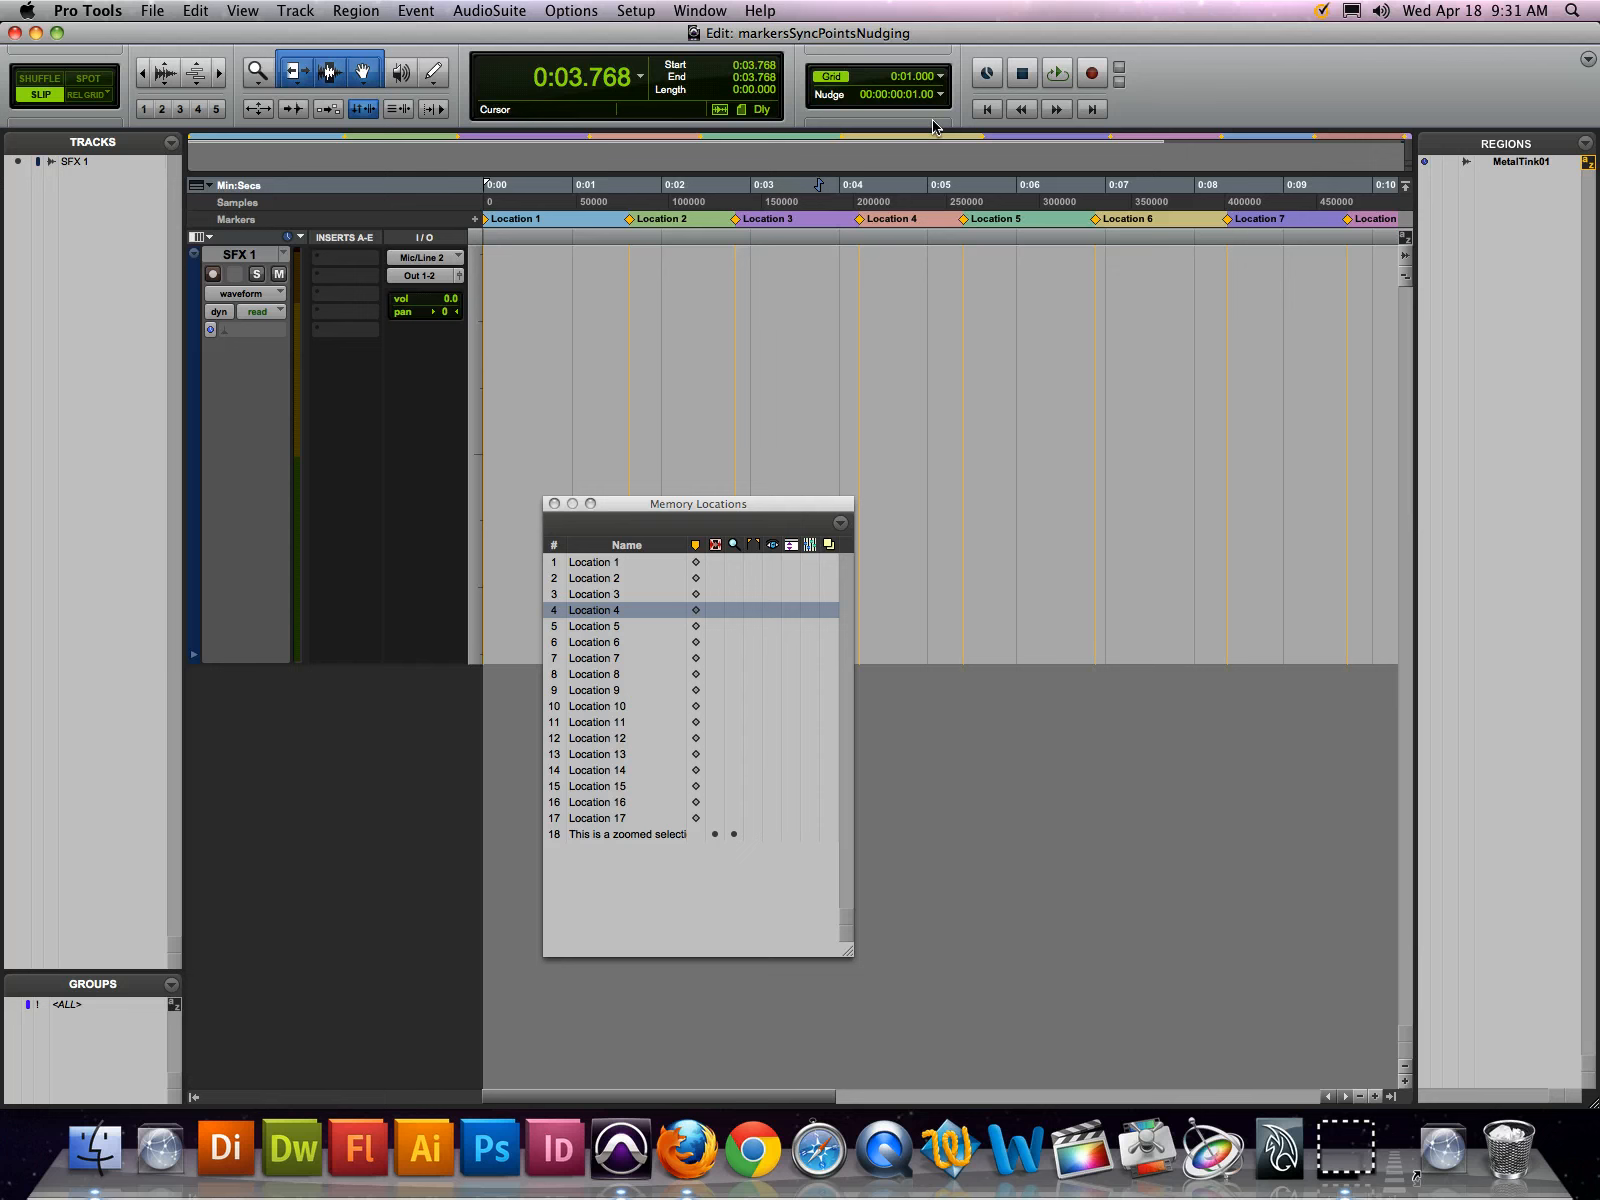
Nudge the edit cursor forward and back in one-frame increments, ending at 0:04.235
key(KP_Add)
key(KP_Add)
key(KP_Add)
key(KP_Add)
key(KP_Subtract)
key(KP_Subtract)
key(KP_Subtract)
key(KP_Subtract)
key(KP_Subtract)
key(KP_Add)
key(KP_Add)
key(KP_Add)
key(KP_Add)
key(KP_Add)
key(KP_Add)
key(KP_Add)
key(KP_Add)
key(KP_Add)
key(KP_Add)
key(KP_Add)
key(KP_Add)
key(KP_Add)
key(KP_Add)
key(KP_Add)
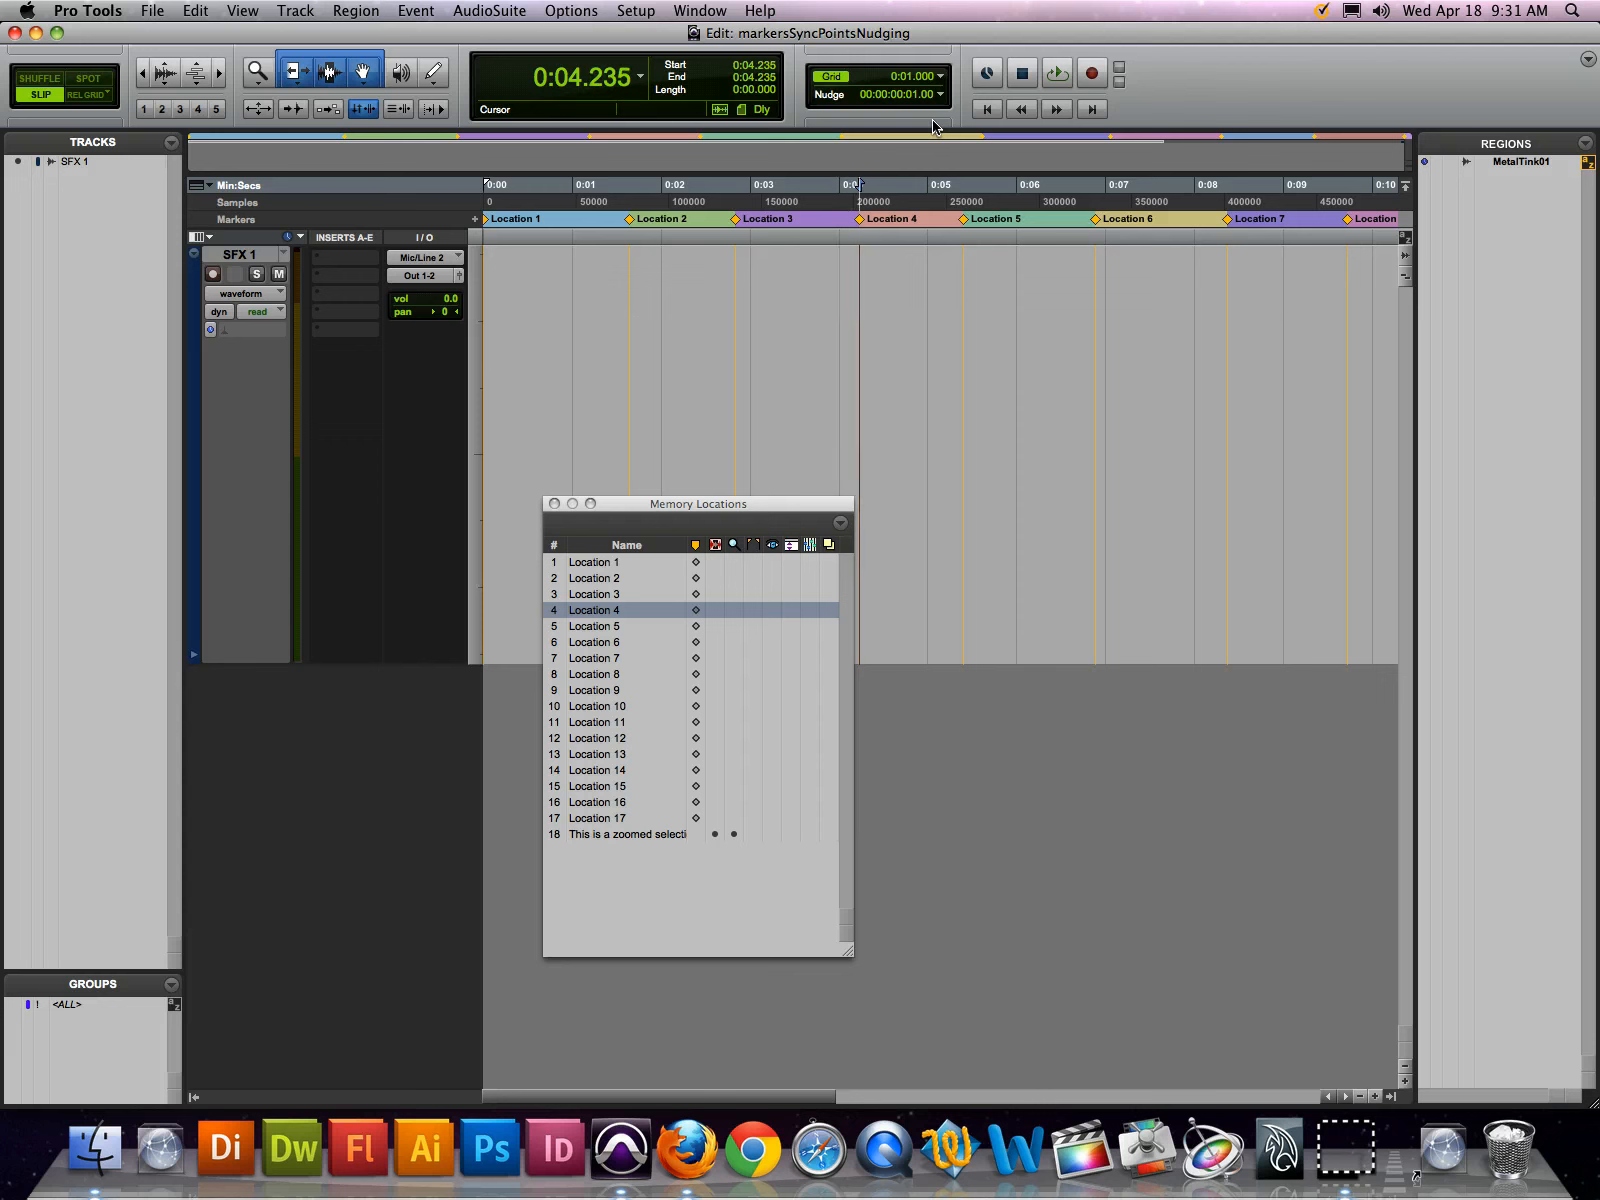
Nudge the edit cursor by frames to 0:04.402, then bring up a new memory location there and cancel it
key(KP_Subtract)
key(KP_Subtract)
key(KP_Subtract)
key(KP_Subtract)
key(KP_Subtract)
key(KP_Subtract)
key(KP_Subtract)
key(KP_Subtract)
key(KP_Subtract)
key(KP_Subtract)
key(KP_Subtract)
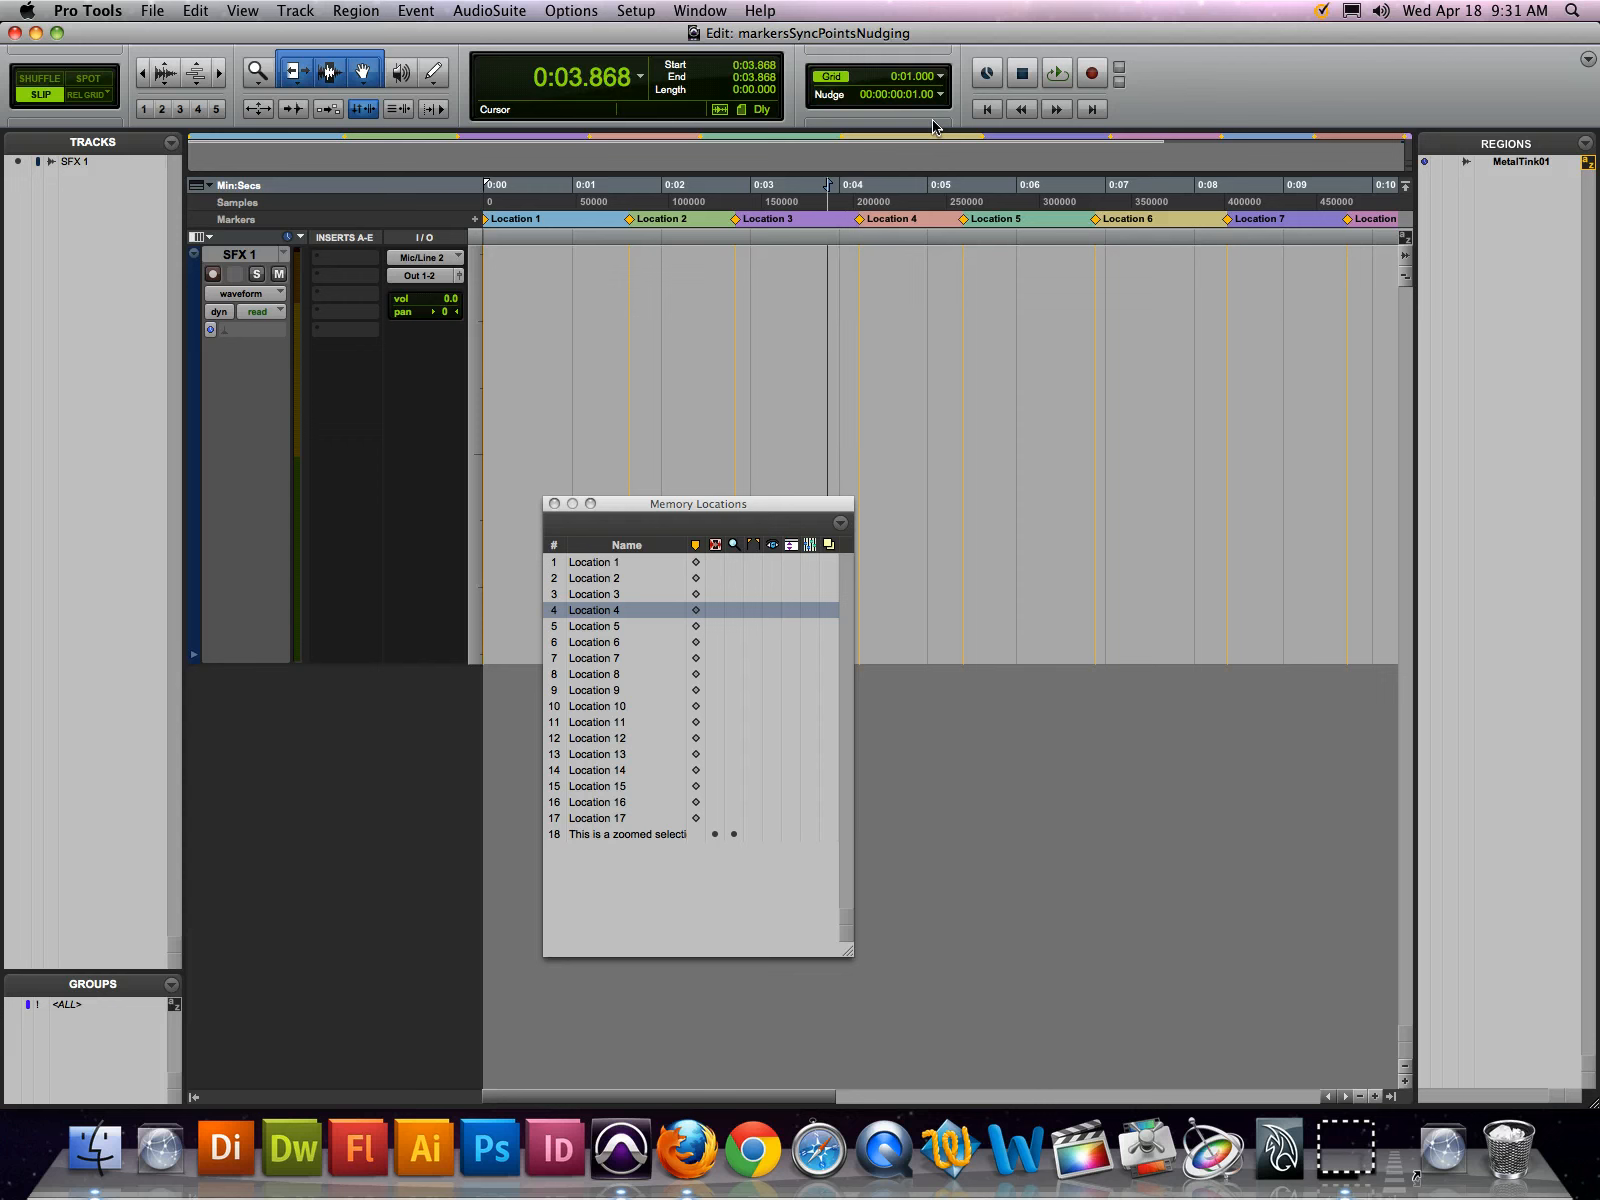
key(KP_Subtract)
key(KP_Subtract)
key(KP_Subtract)
key(KP_Add)
key(KP_Add)
key(KP_Add)
key(KP_Add)
key(KP_Add)
key(KP_Add)
key(KP_Add)
key(KP_Add)
key(KP_Add)
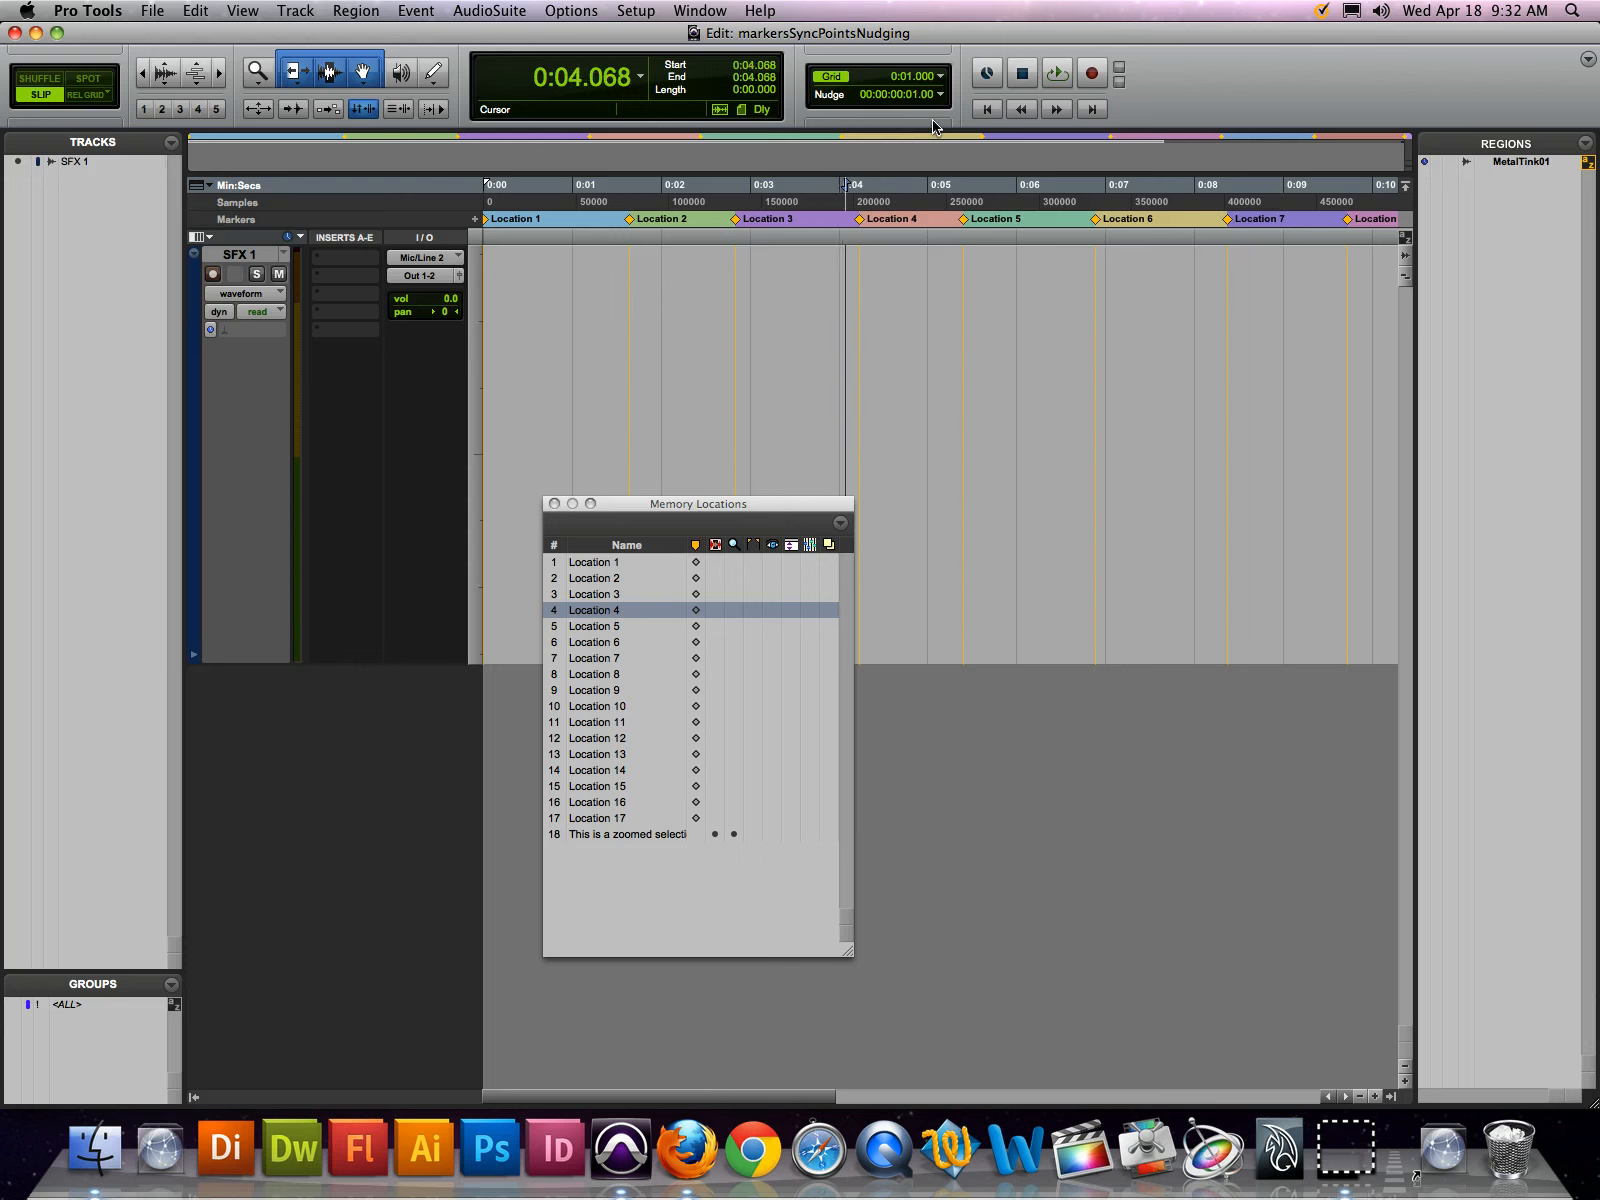
key(KP_Add)
key(KP_Add)
key(KP_Add)
key(KP_Add)
key(KP_Add)
key(KP_Add)
key(KP_Add)
key(KP_Add)
key(KP_Add)
key(KP_Add)
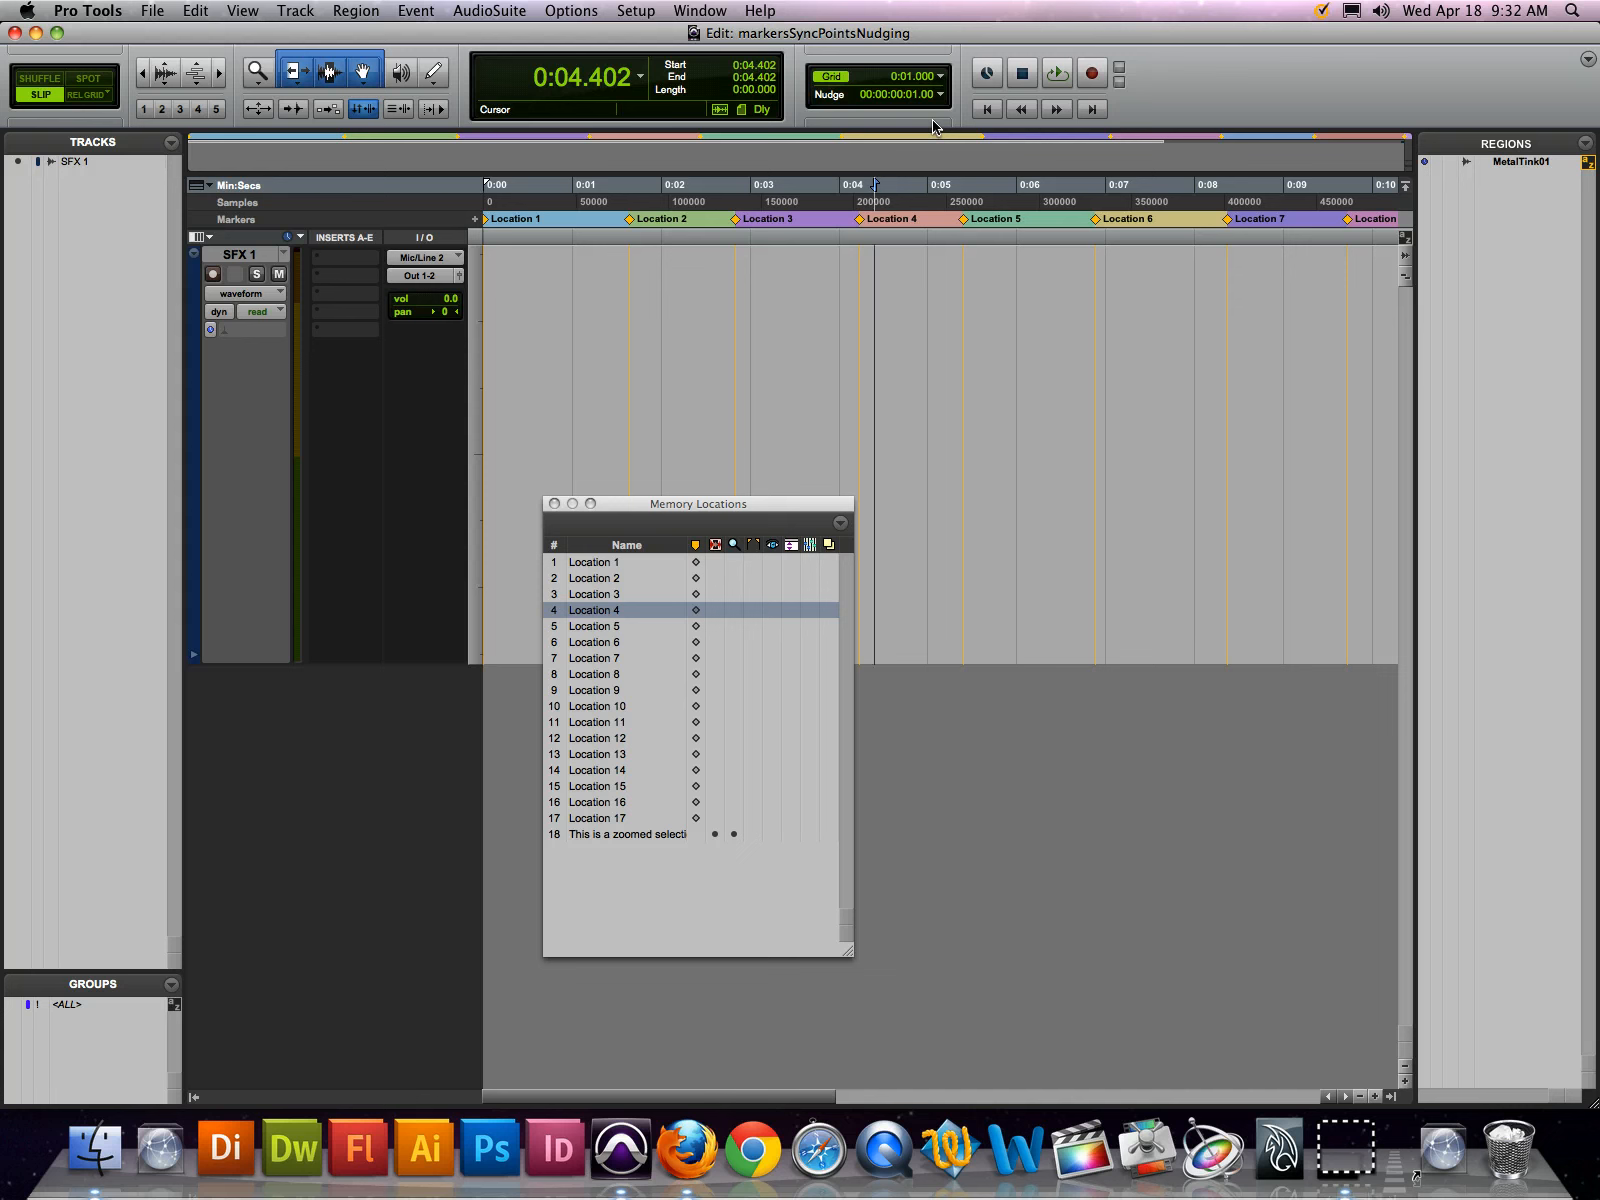
key(KP_Enter)
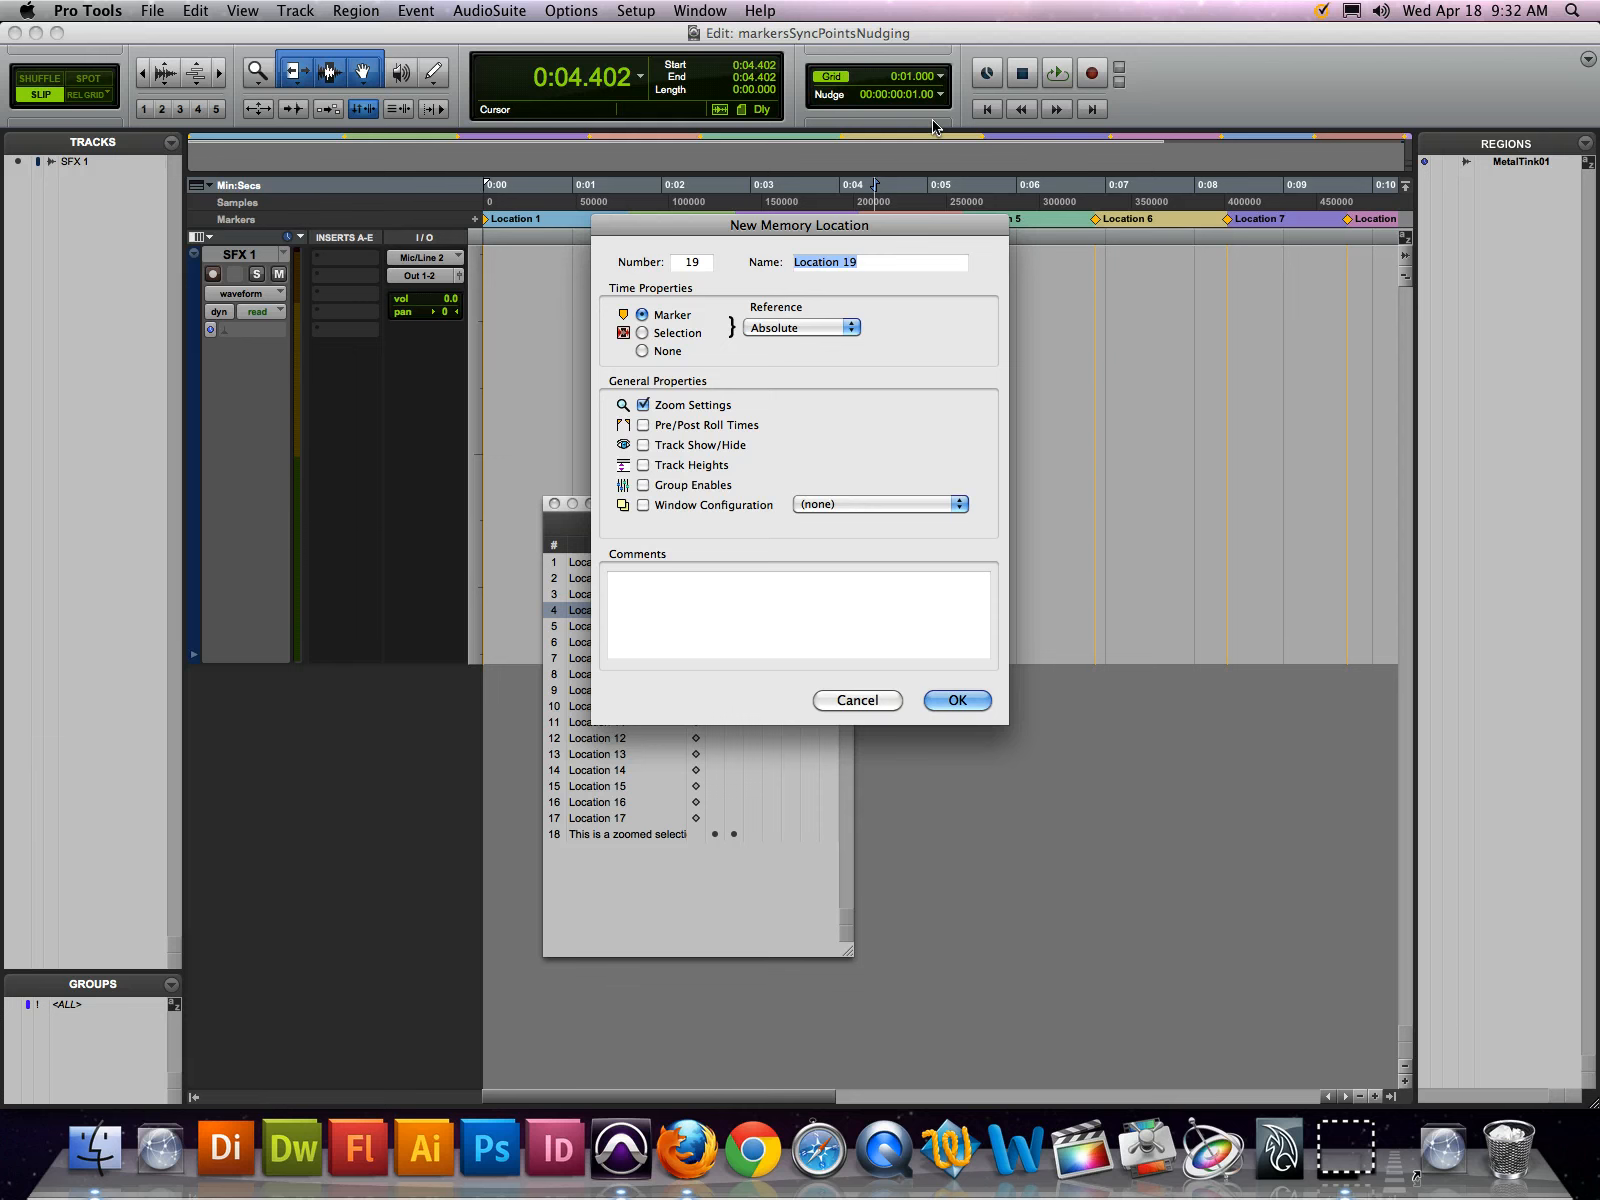
key(Escape)
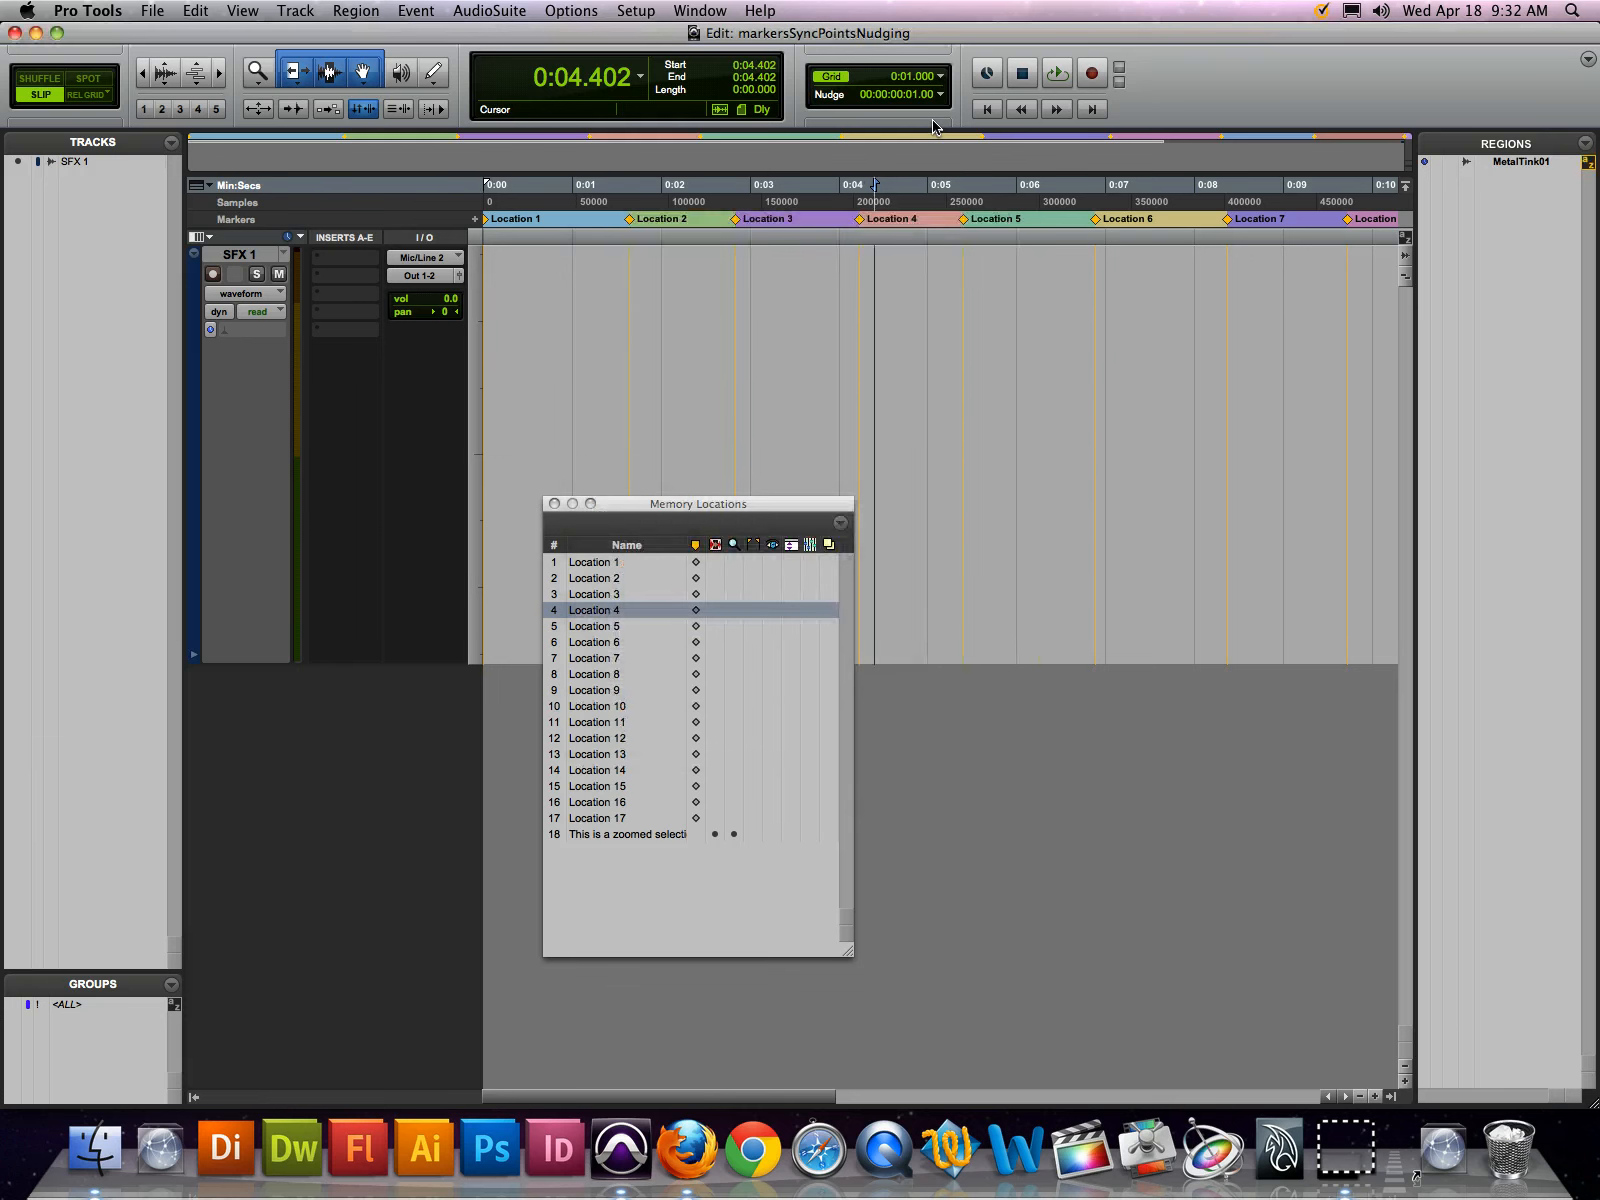
Nudge the edit cursor forward by frames to 0:04.735
key(KP_Add)
key(KP_Add)
key(KP_Add)
key(KP_Add)
key(KP_Add)
key(KP_Add)
key(KP_Add)
key(KP_Add)
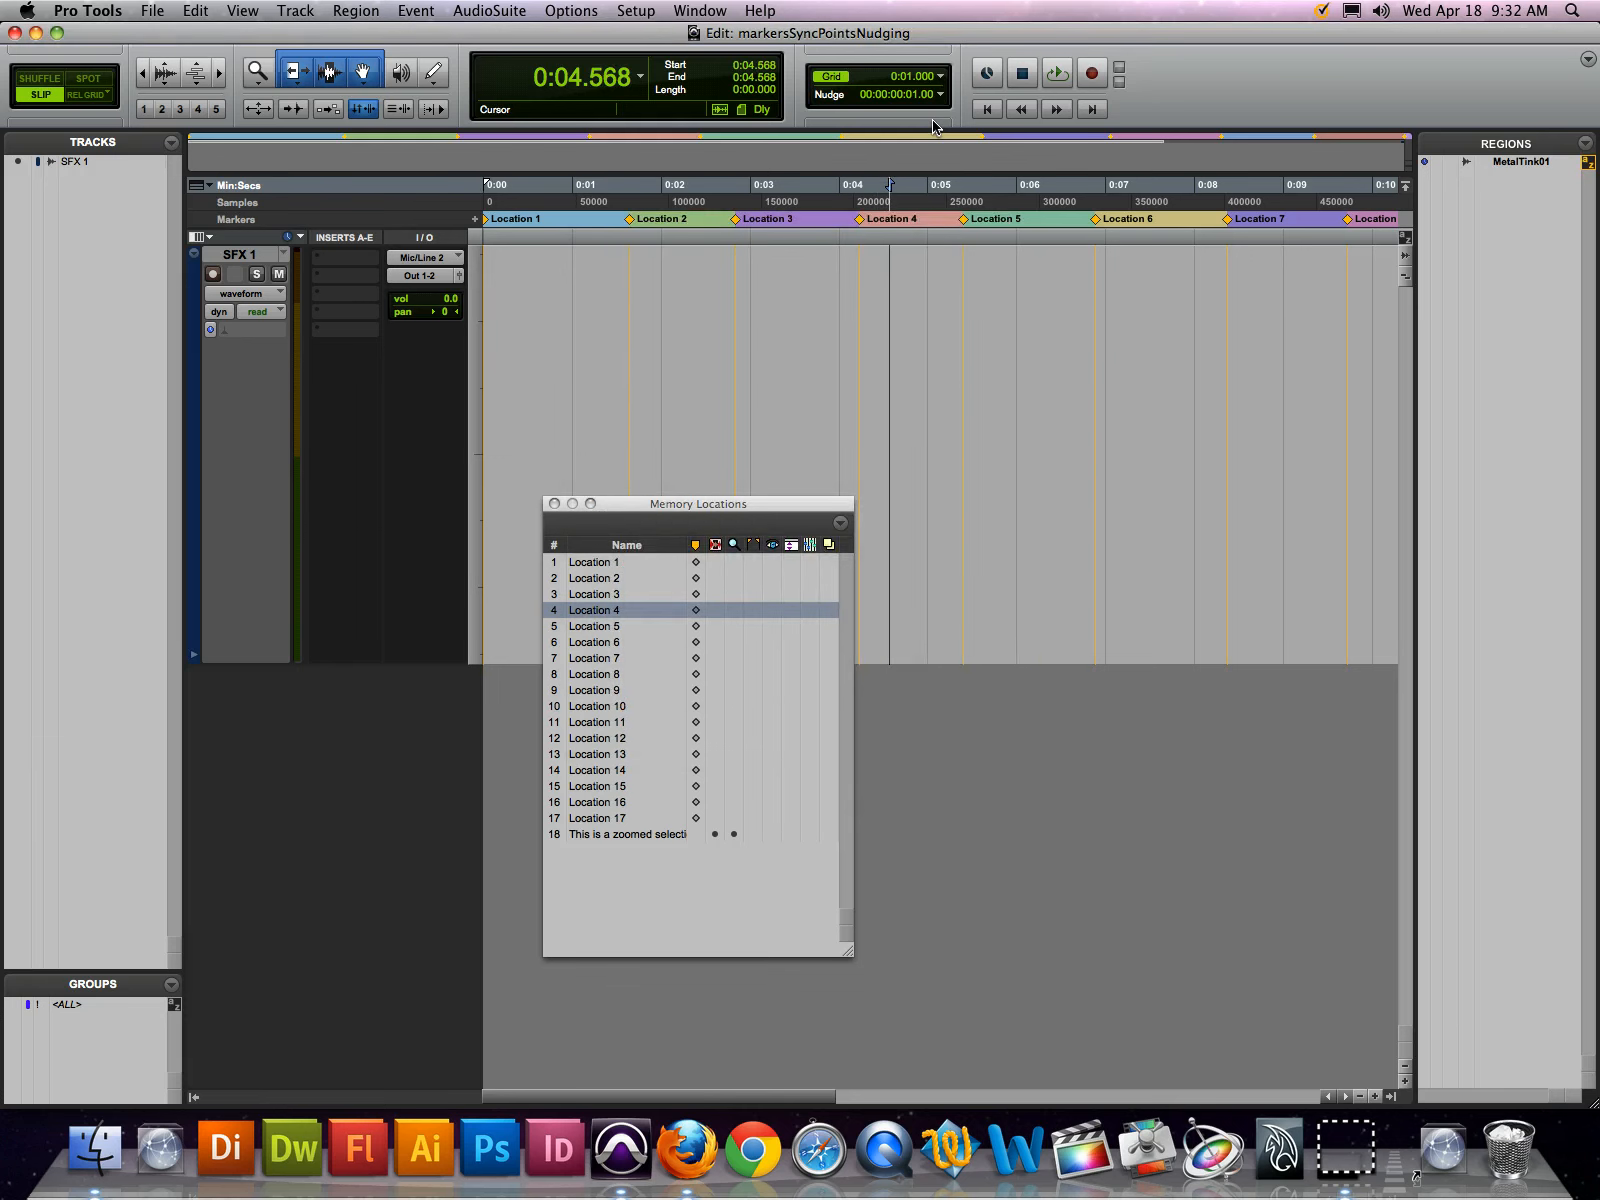
key(KP_Add)
key(KP_Add)
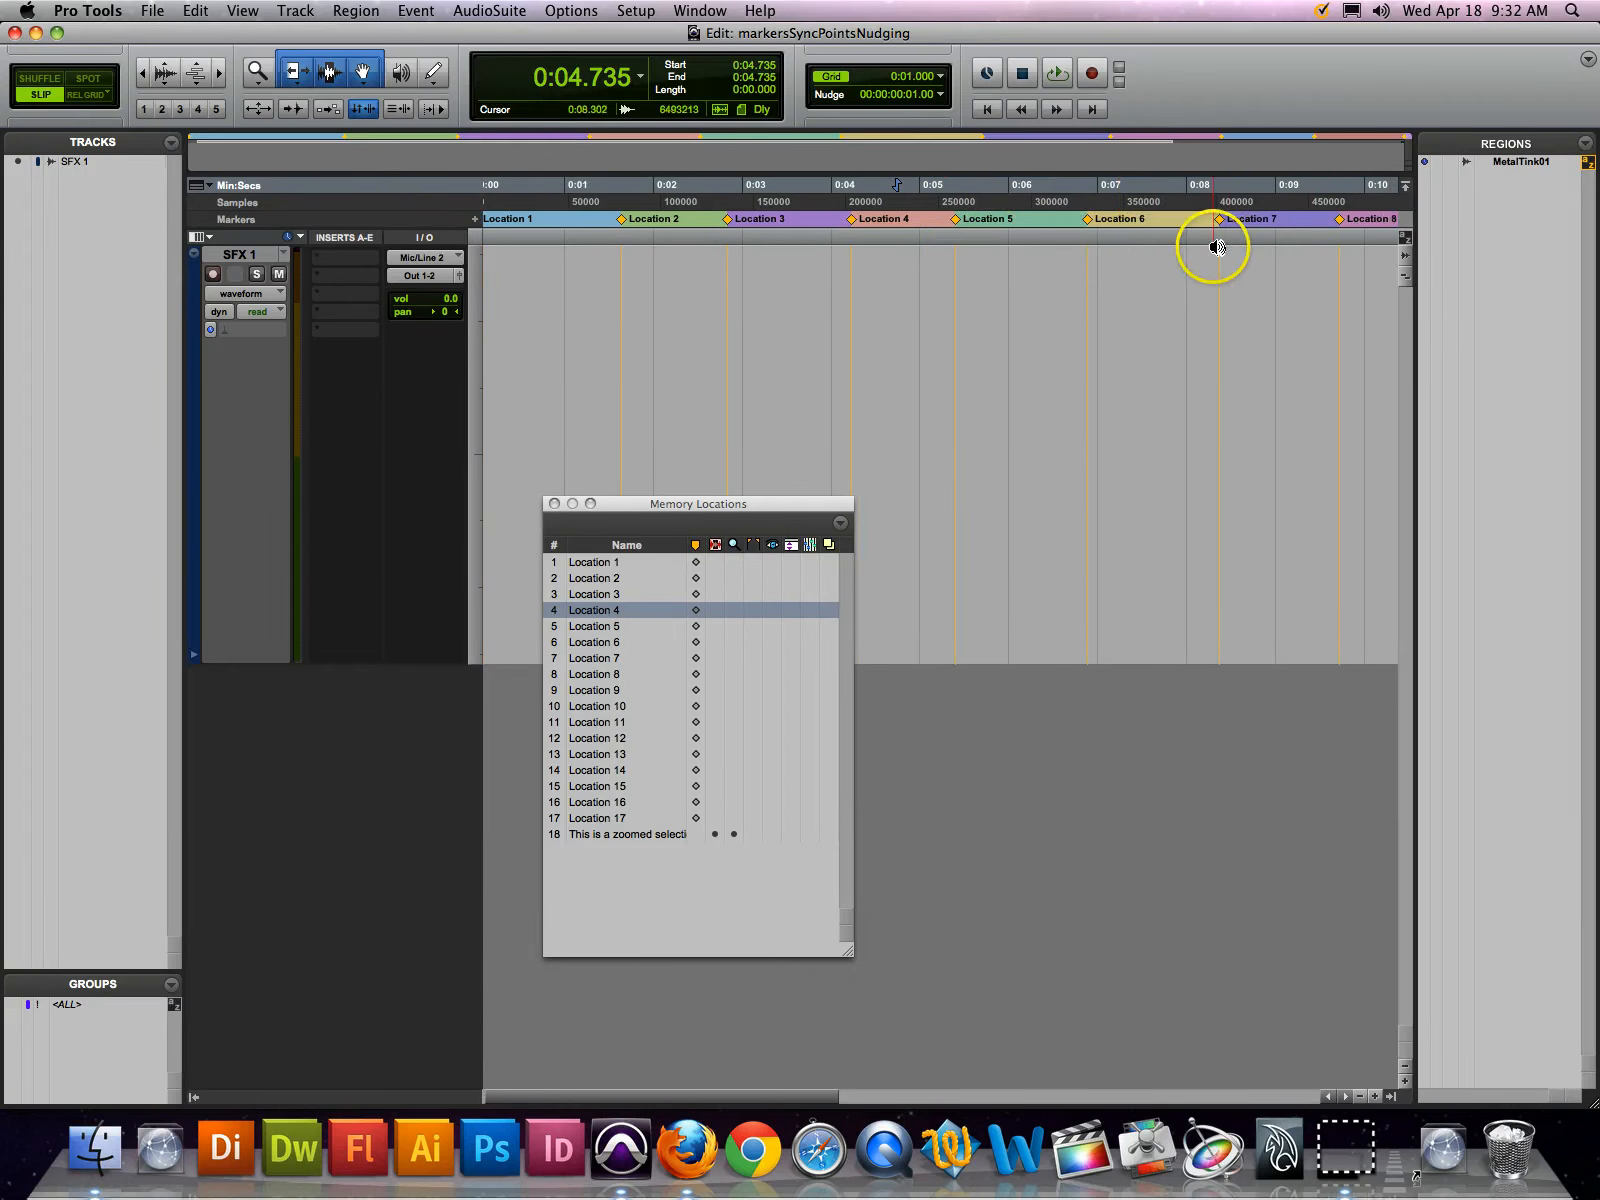
Place the MetalTink01 region on the SFX 1 track at about 0:04.826 and select the whole region
drag(1536, 163, 909, 346)
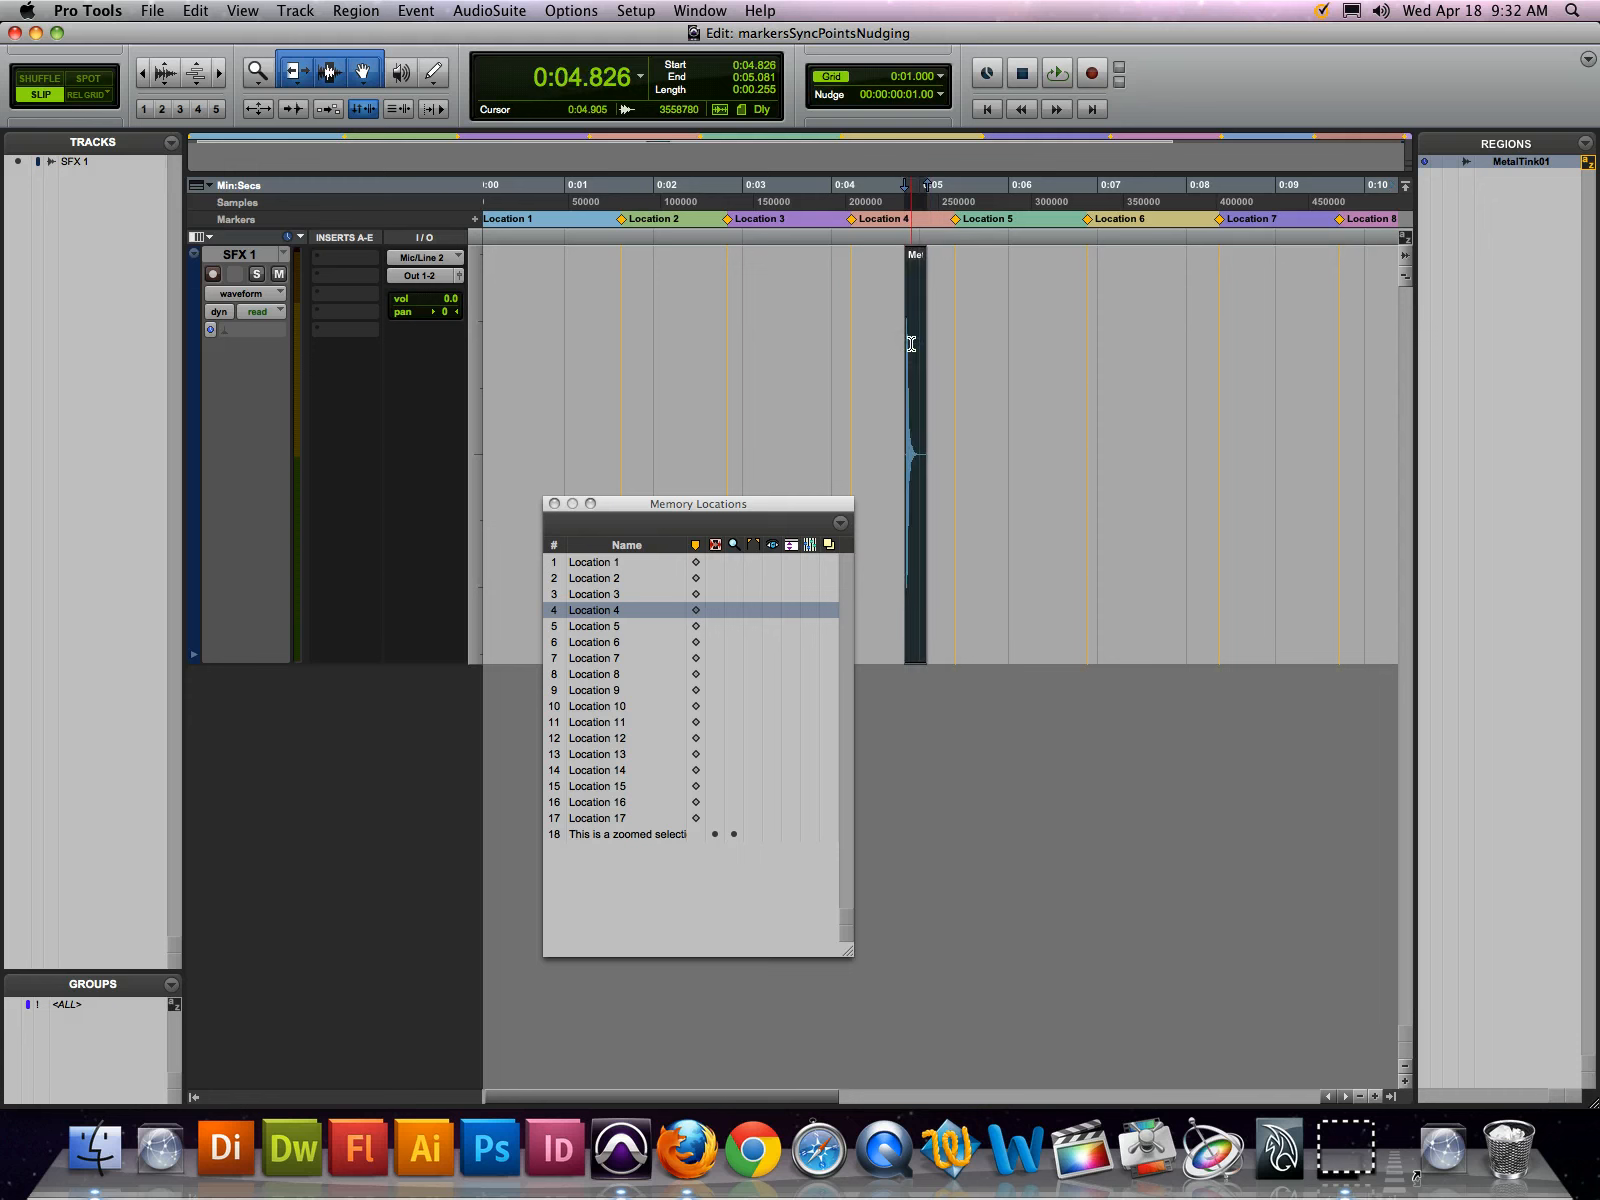
key(shift+super+KP_Add)
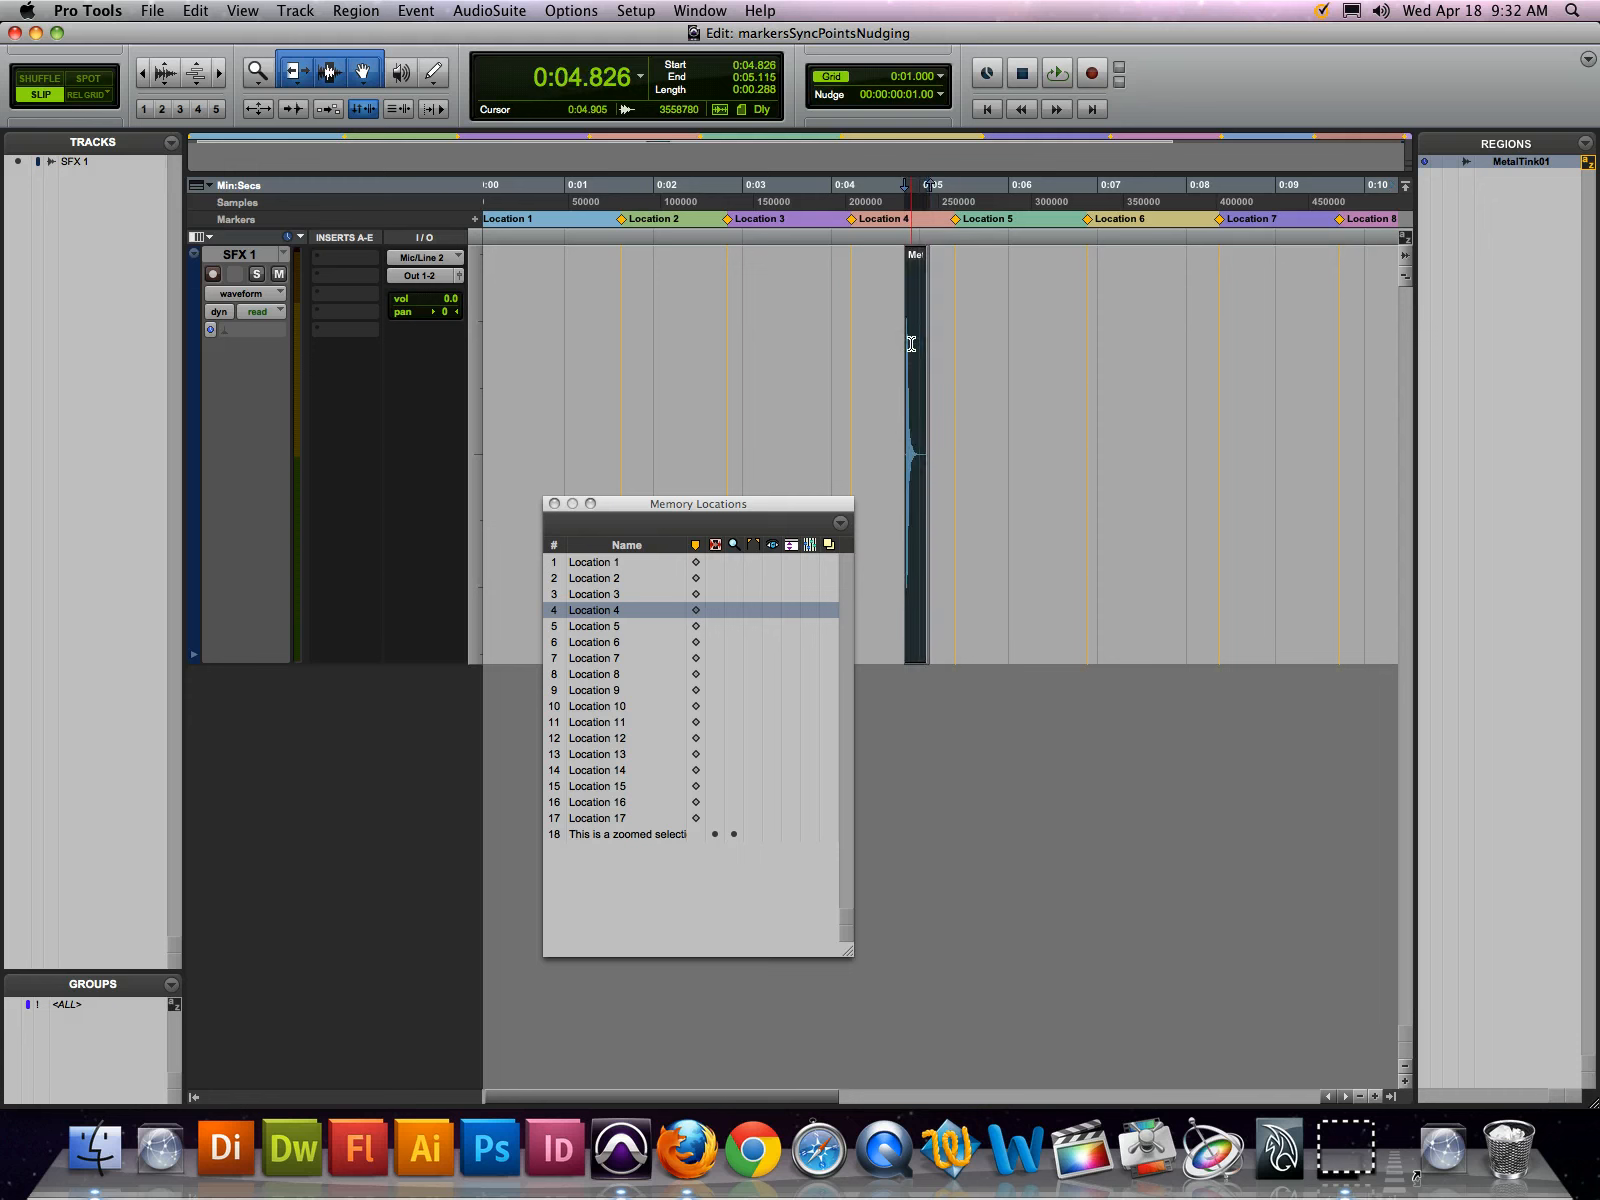
click(887, 308)
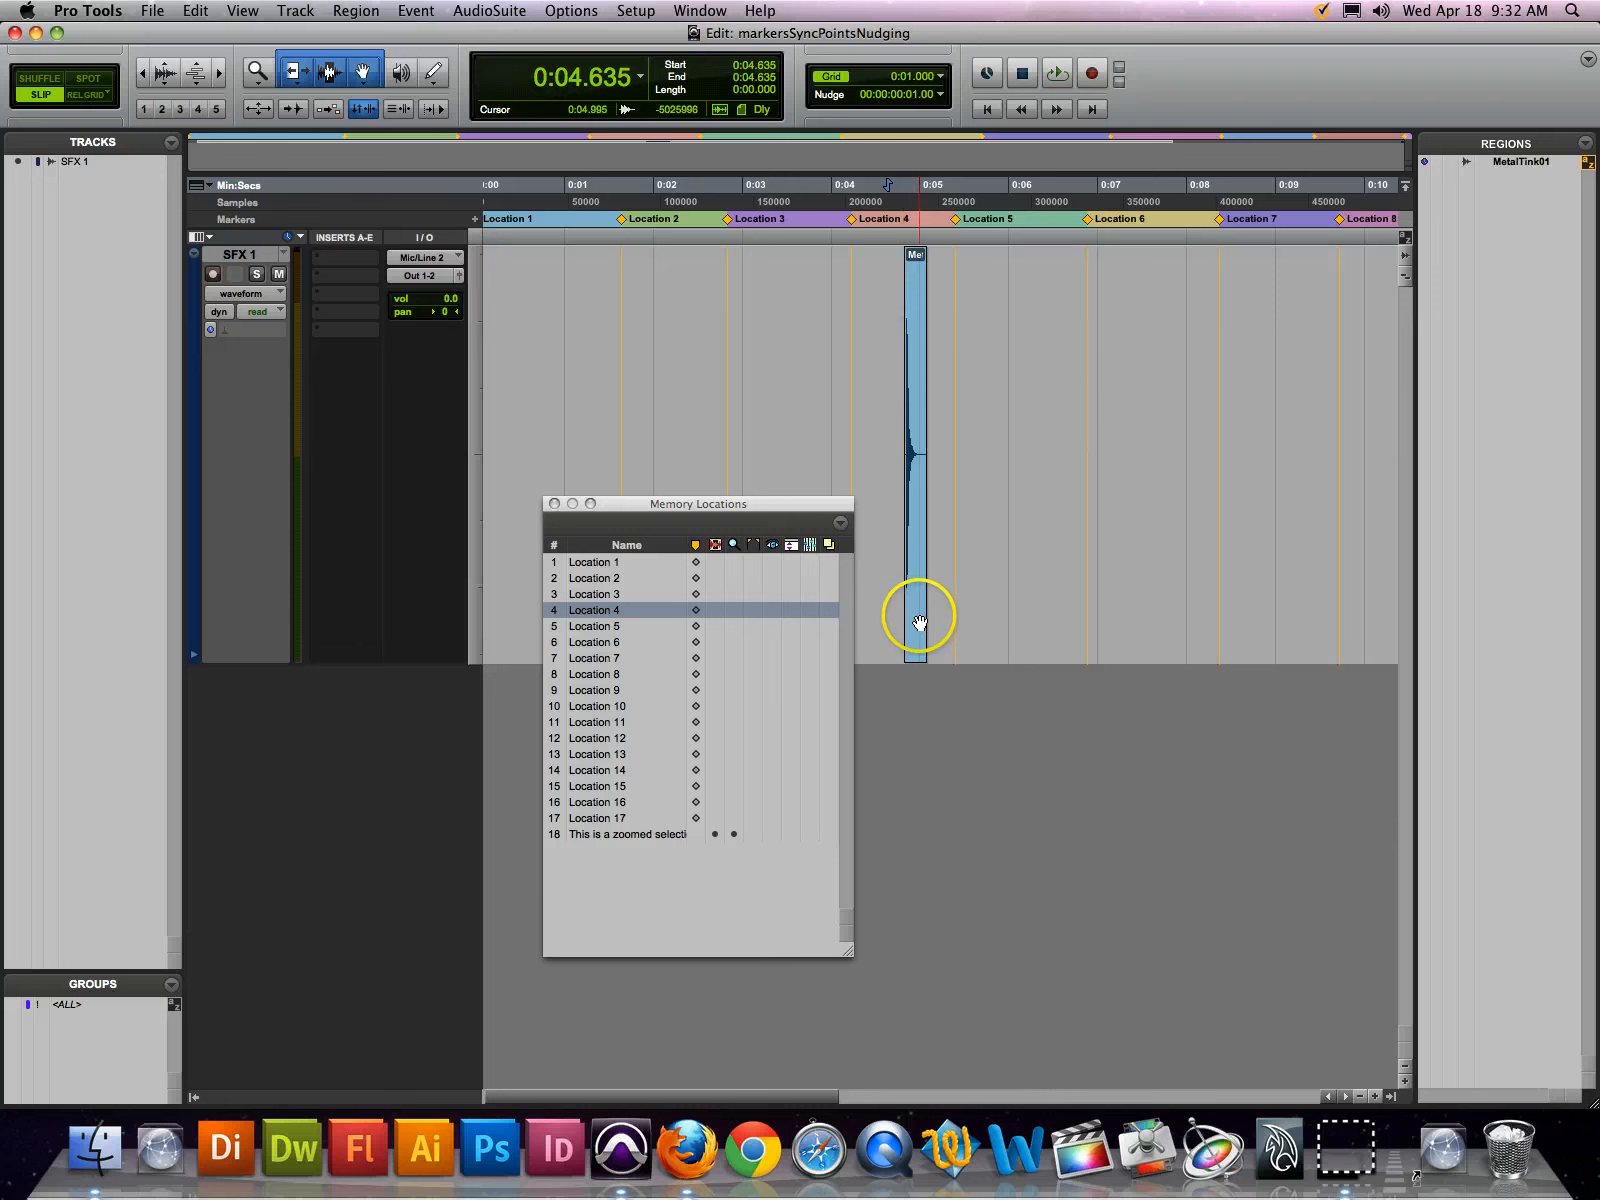
click(919, 623)
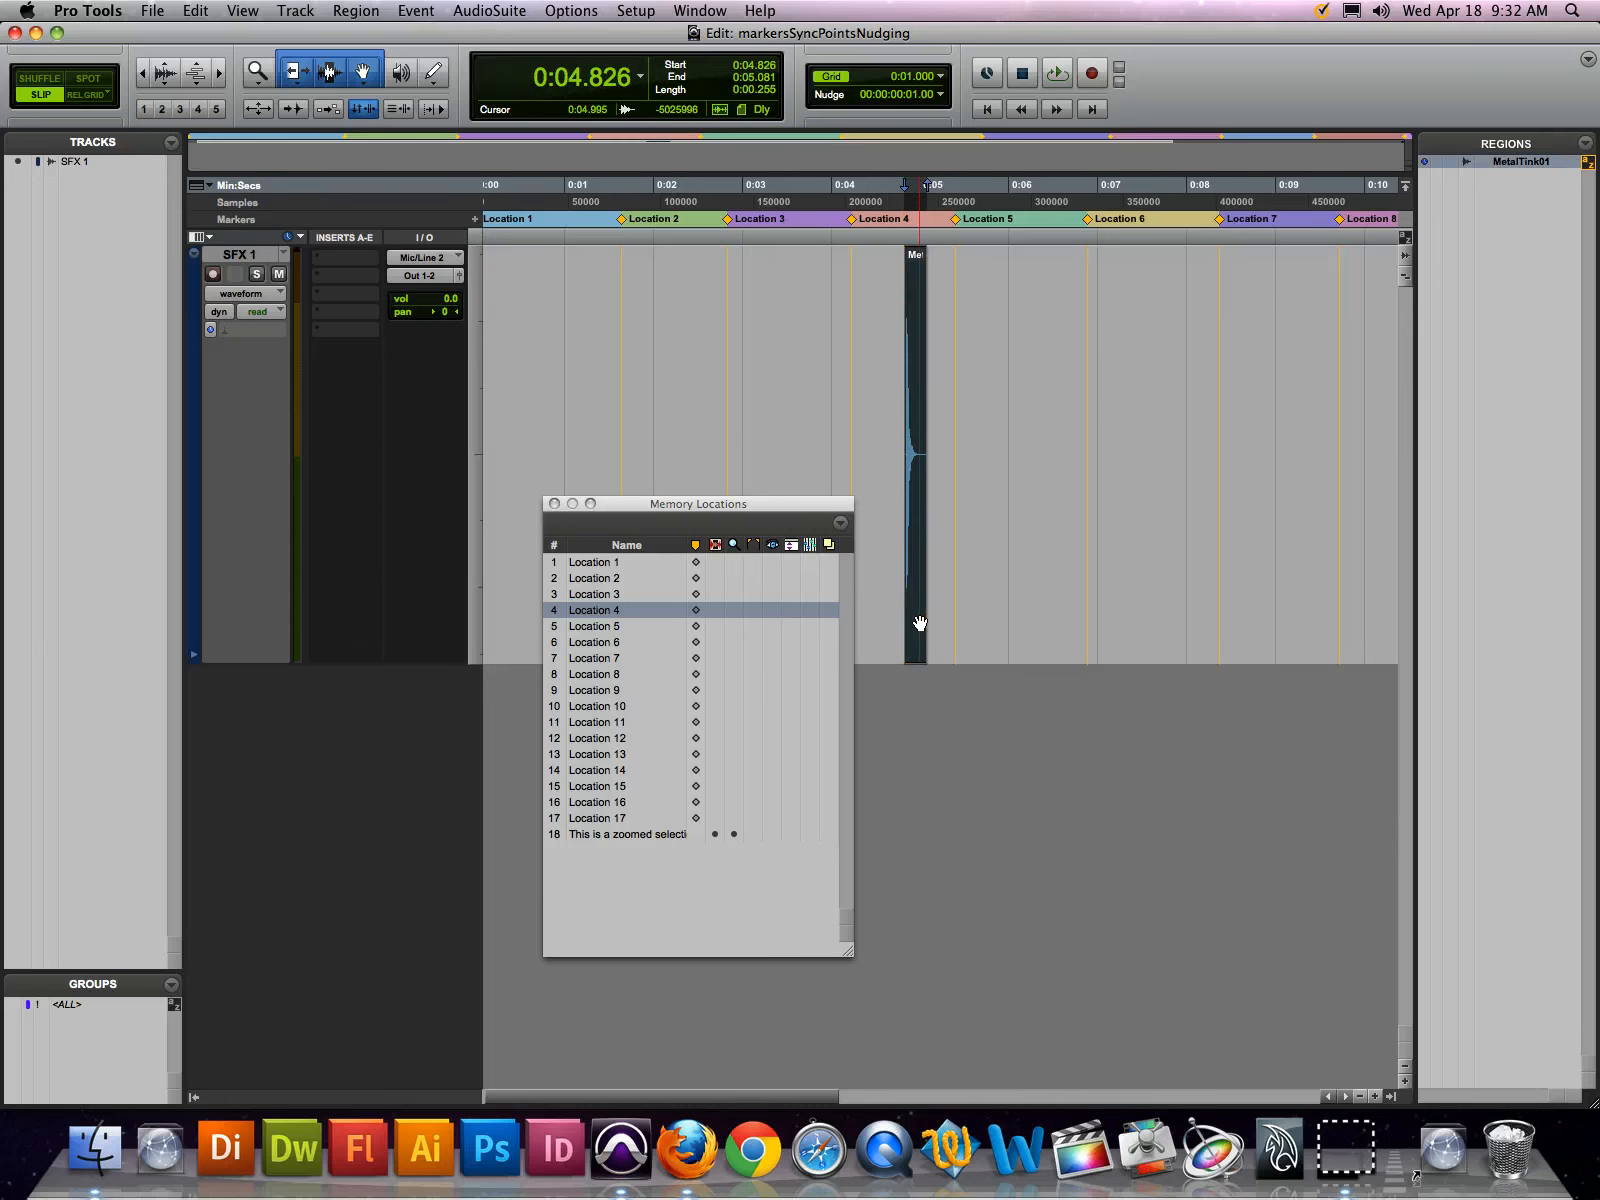
Nudge the MetalTink01 region forward and backward in one-frame increments, returning its start to 0:04.826
key(super+bracketright)
key(super+bracketright)
key(super+bracketright)
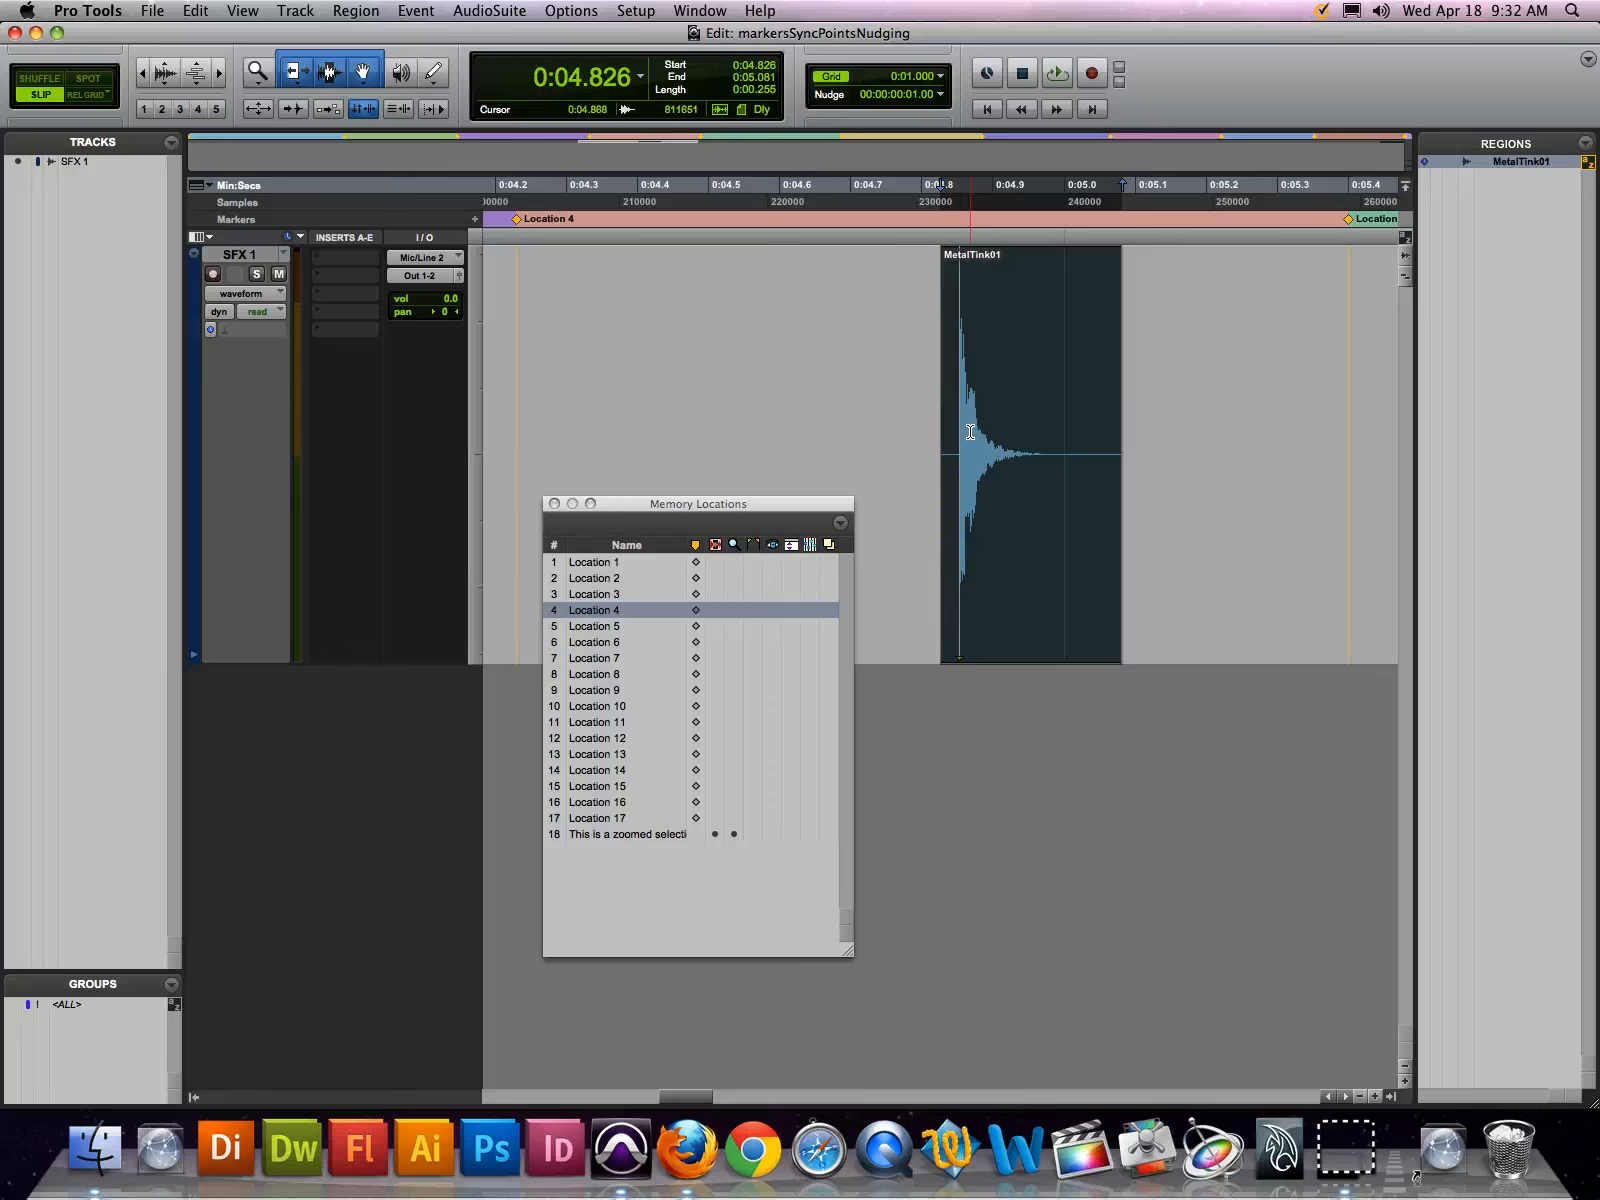
key(KP_Add)
key(KP_Add)
key(KP_Add)
key(KP_Add)
key(KP_Subtract)
key(KP_Subtract)
key(KP_Subtract)
key(KP_Subtract)
key(KP_Subtract)
key(KP_Subtract)
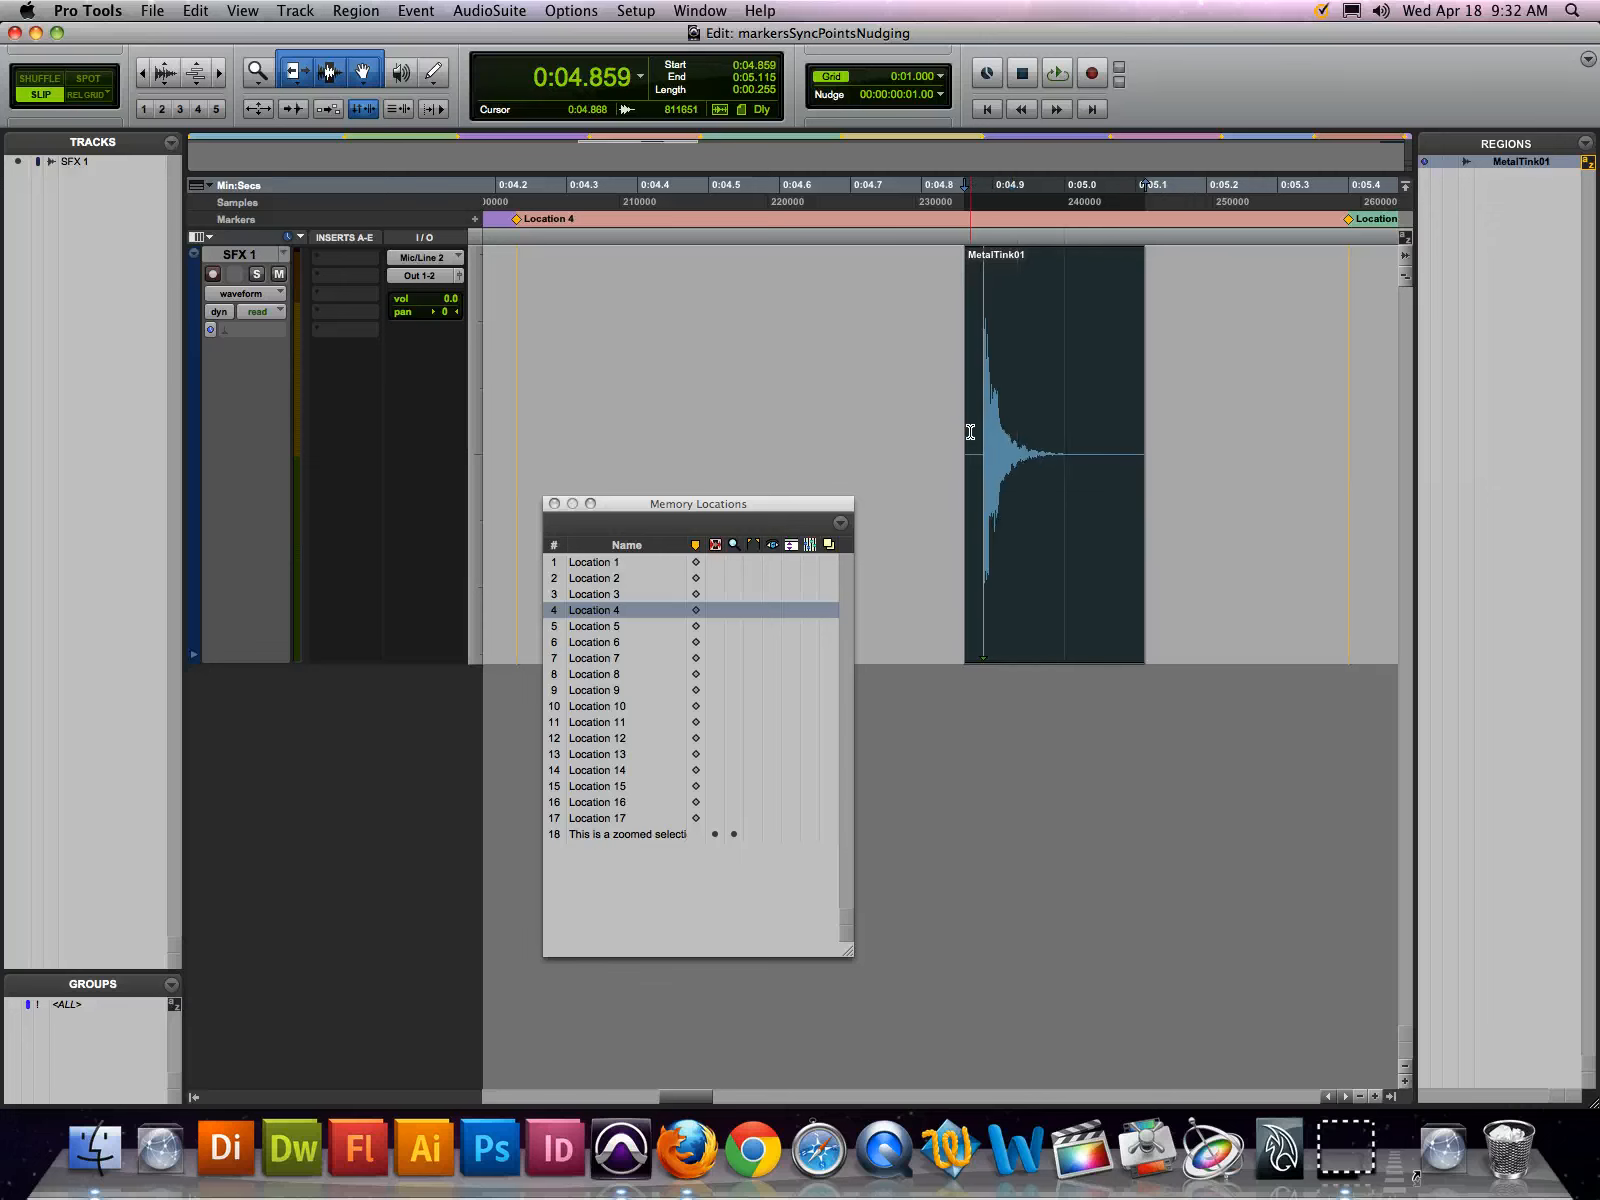
key(KP_Add)
key(KP_Add)
key(KP_Add)
key(KP_Add)
key(KP_Add)
key(KP_Subtract)
key(KP_Subtract)
key(KP_Add)
key(KP_Add)
key(KP_Subtract)
key(KP_Subtract)
key(KP_Subtract)
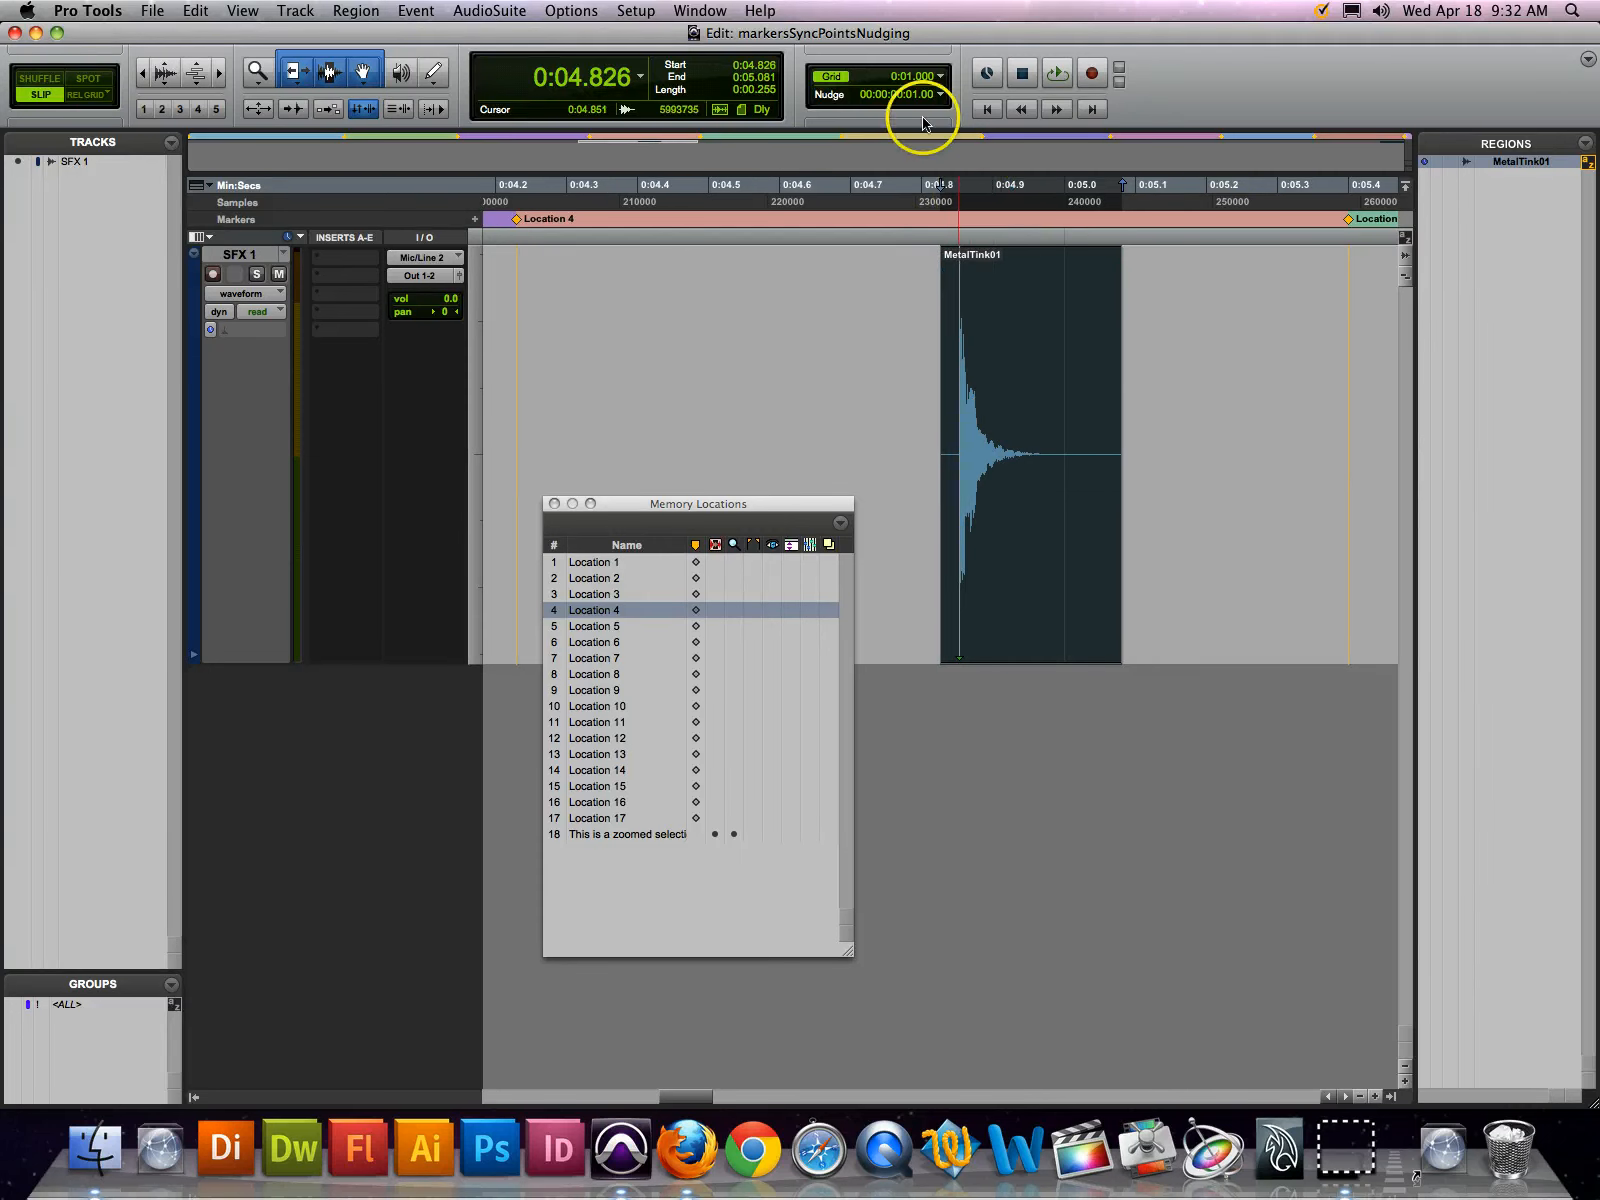
Nudge the MetalTink01 region along the track in one-frame increments until its start sits at 0:04.859
key(KP_Subtract)
key(KP_Subtract)
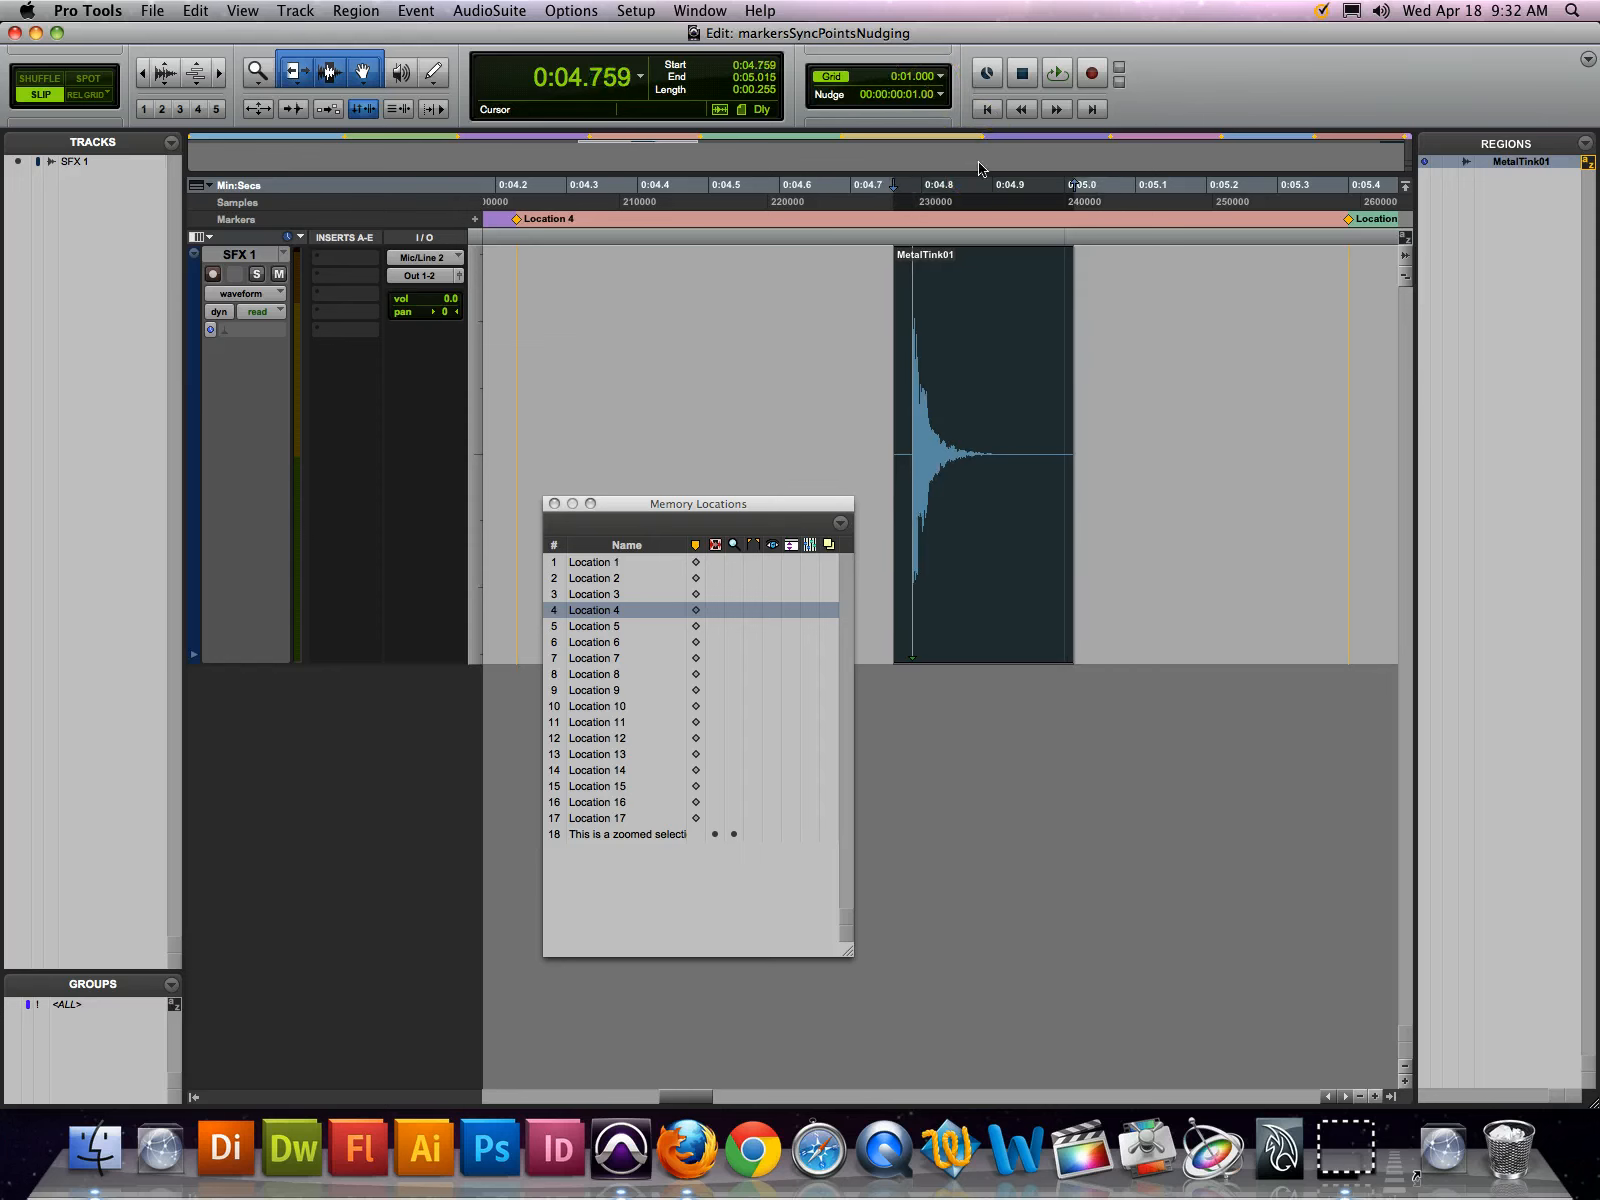
key(KP_Add)
key(KP_Add)
key(KP_Add)
key(KP_Add)
key(KP_Add)
key(KP_Add)
key(KP_Add)
key(KP_Subtract)
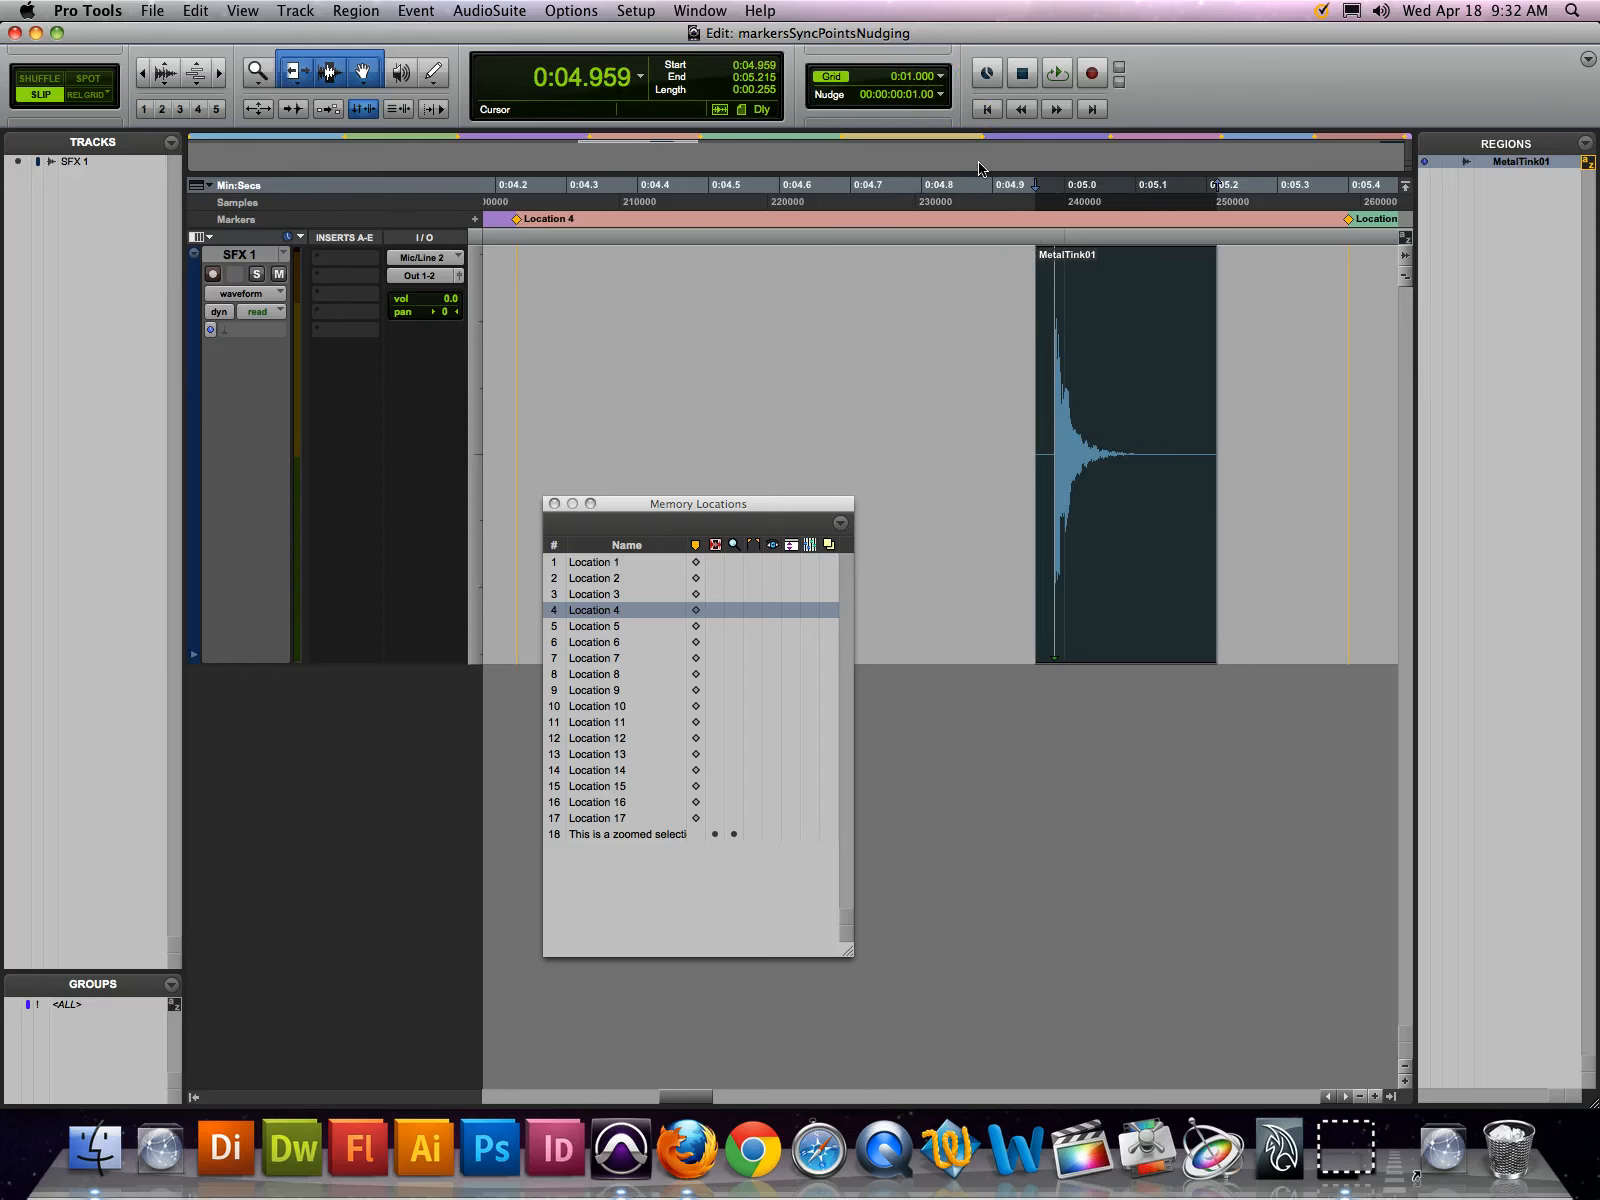
key(KP_Subtract)
key(KP_Subtract)
key(KP_Subtract)
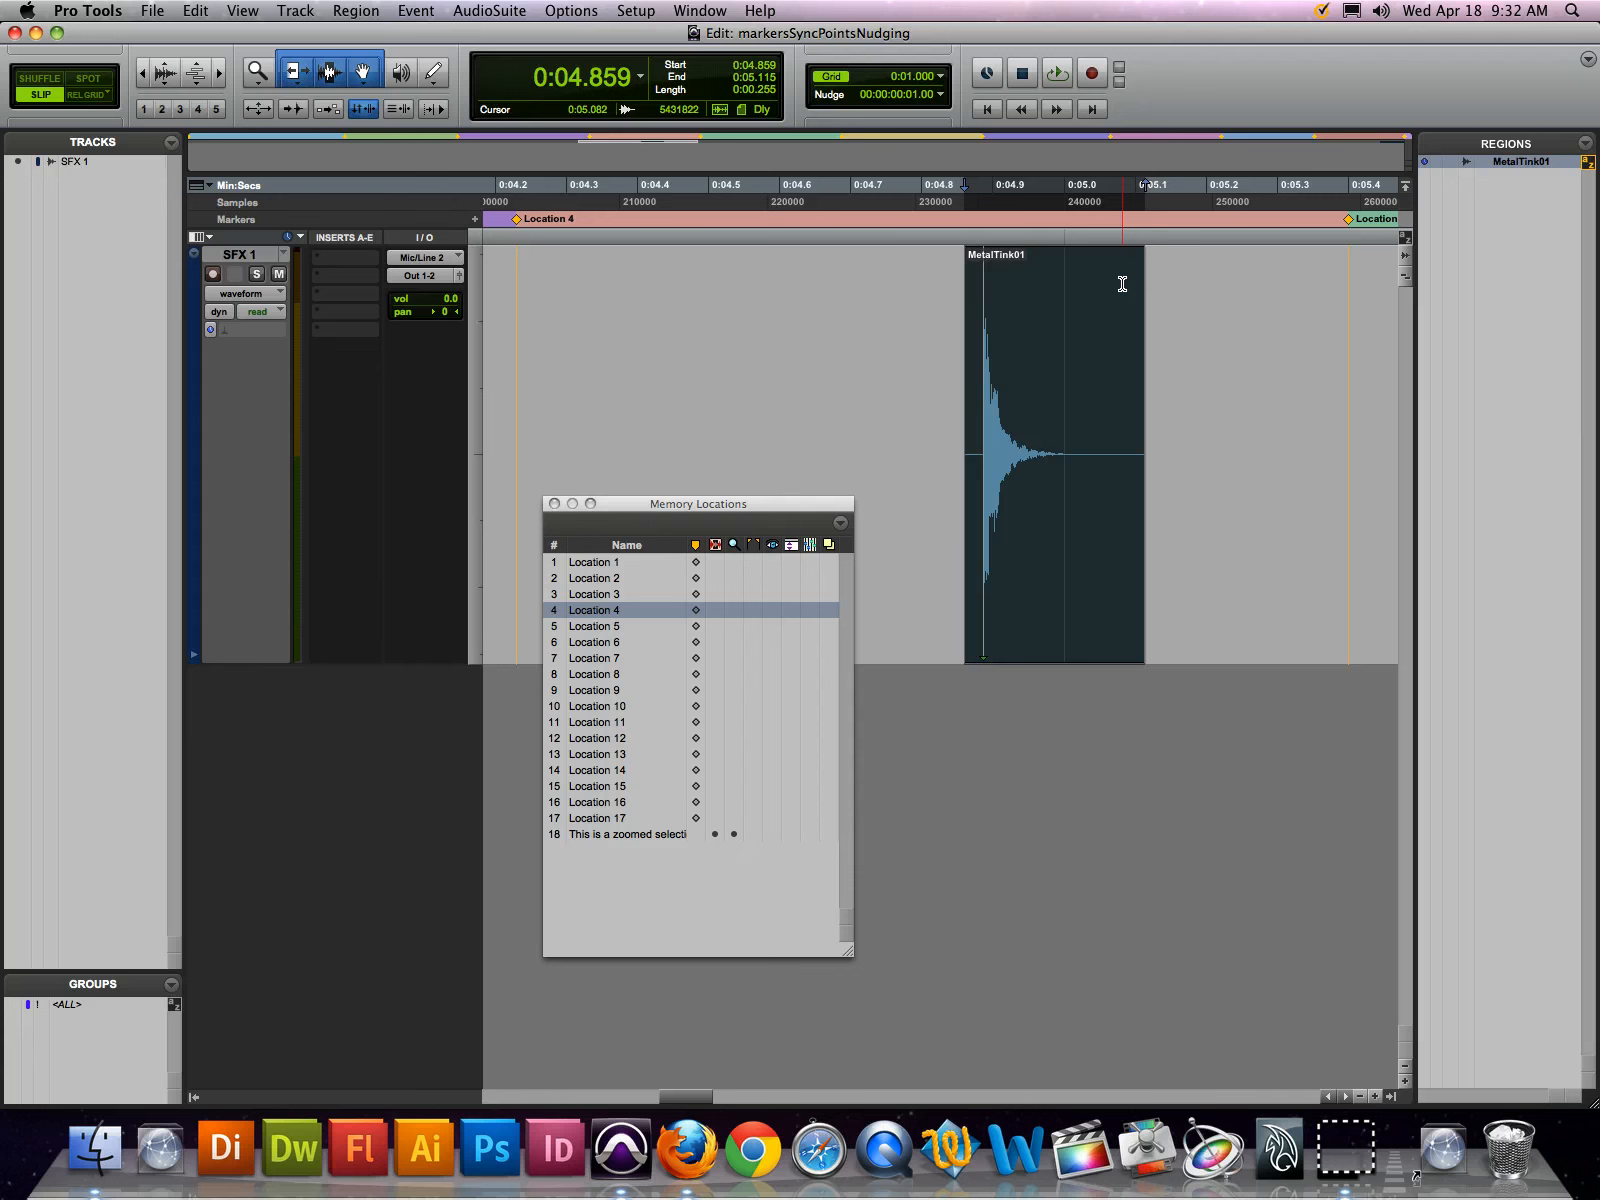
key(KP_Add)
key(KP_Subtract)
Extend and shorten the selection's end by single frames without moving the region, returning the end to 0:05.115
key(shift+super+KP_Add)
key(shift+super+KP_Add)
key(shift+super+KP_Add)
key(shift+super+KP_Add)
key(shift+super+KP_Add)
key(shift+super+KP_Subtract)
key(shift+super+KP_Subtract)
key(shift+super+KP_Subtract)
key(shift+super+KP_Subtract)
key(shift+super+KP_Add)
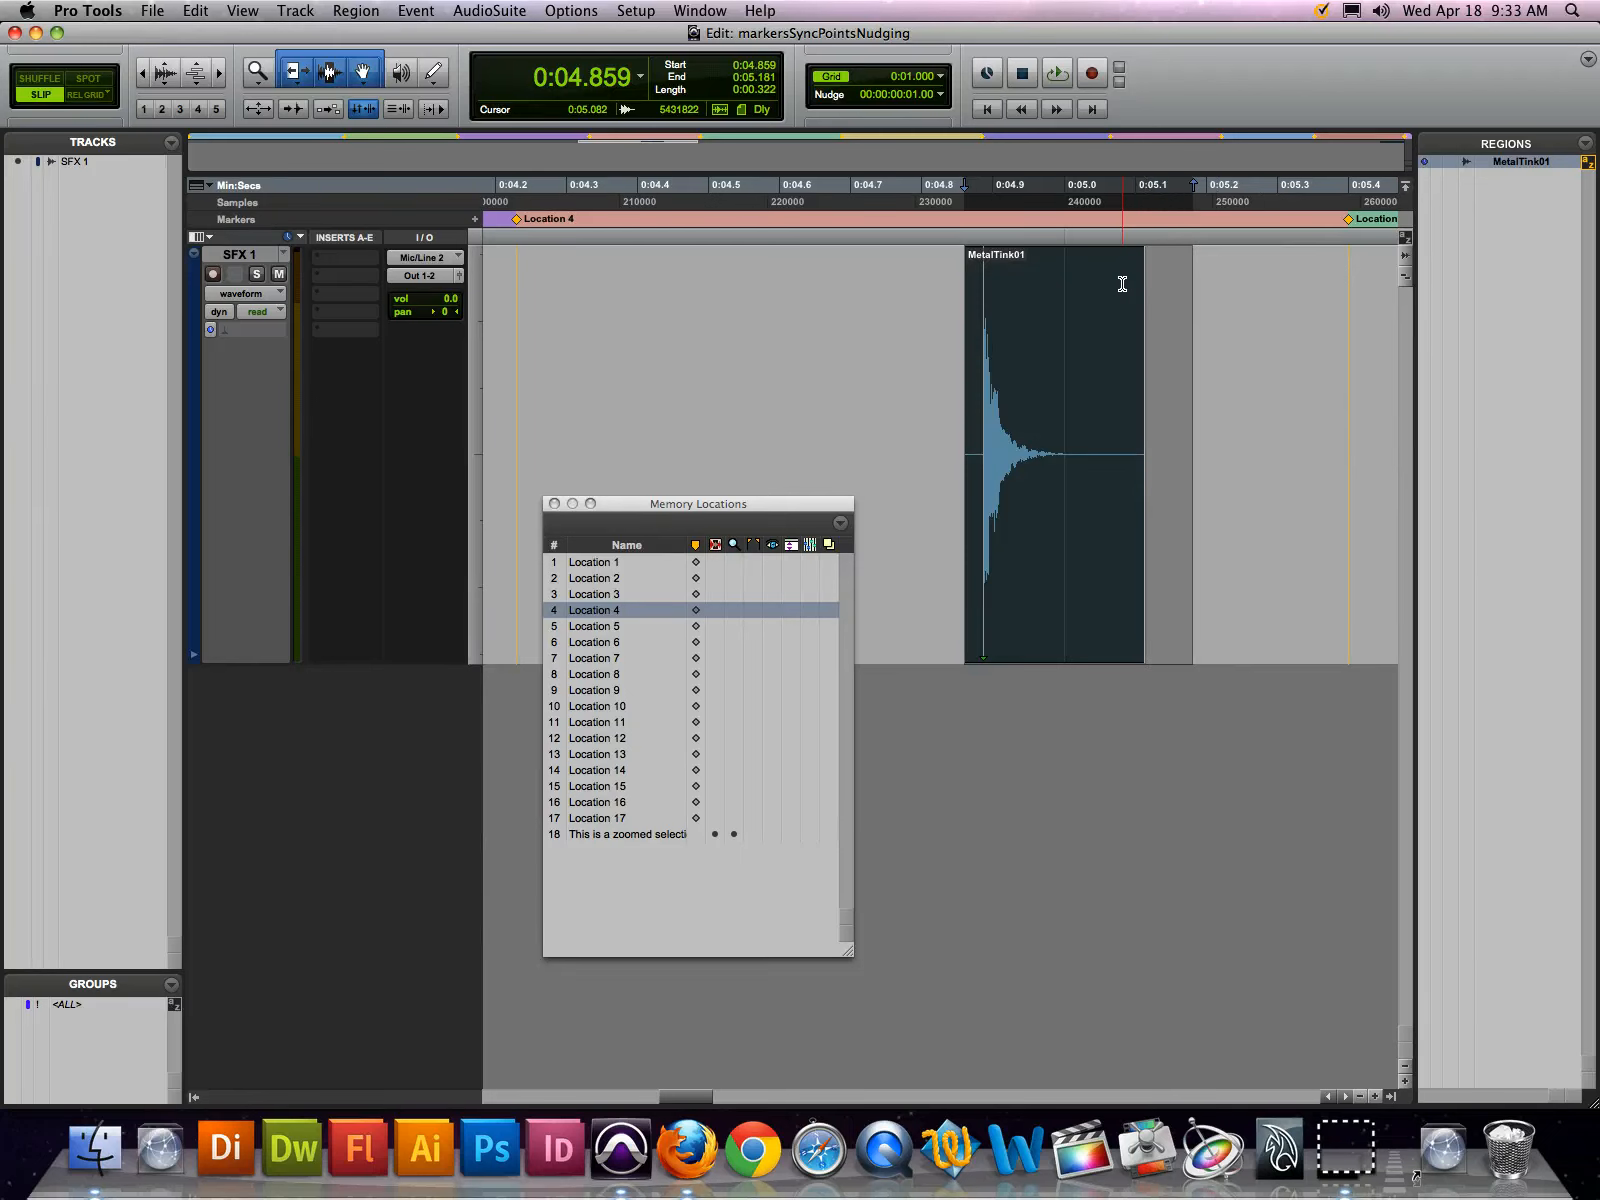
key(shift+super+KP_Add)
key(shift+super+KP_Subtract)
key(shift+super+KP_Subtract)
key(shift+super+KP_Subtract)
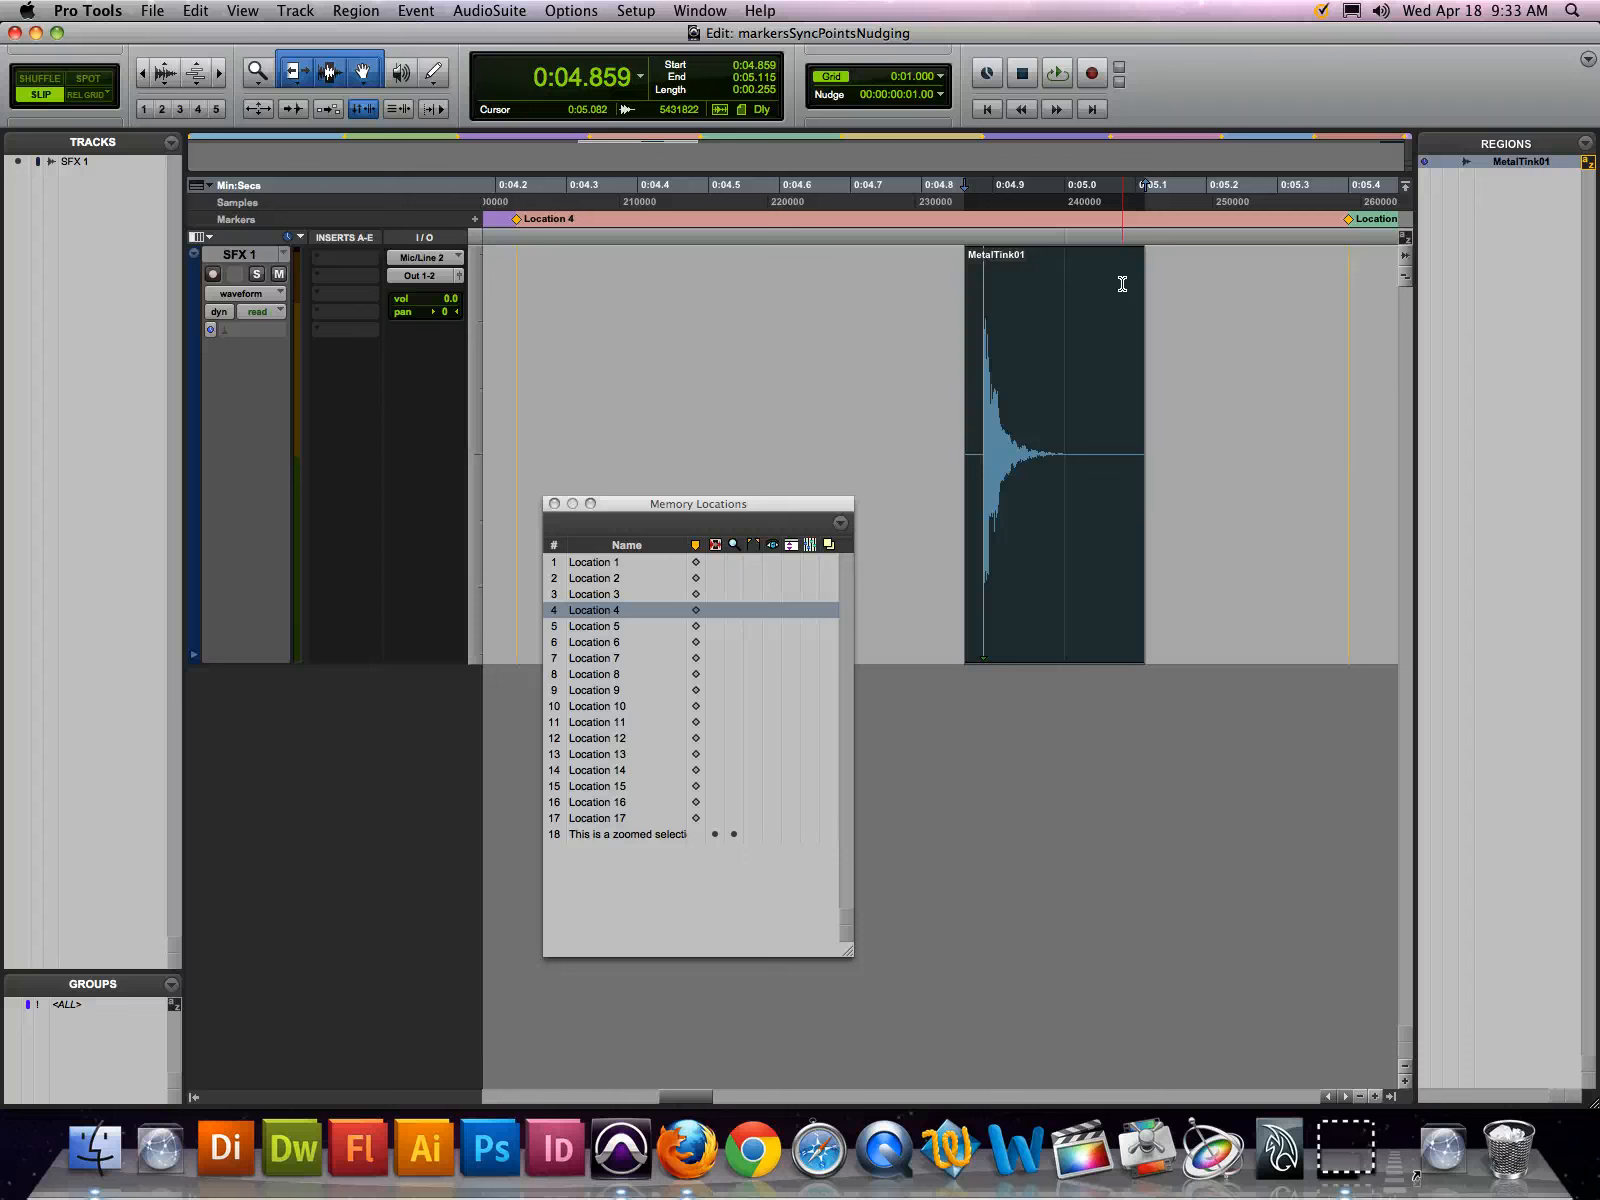
Trim the start of the MetalTink01 region in one-frame increments so that it begins at 0:04.892
key(alt+KP_Add)
key(alt+KP_Add)
key(alt+KP_Subtract)
key(alt+KP_Subtract)
key(alt+KP_Subtract)
key(alt+KP_Subtract)
key(alt+KP_Subtract)
key(alt+KP_Subtract)
key(alt+KP_Subtract)
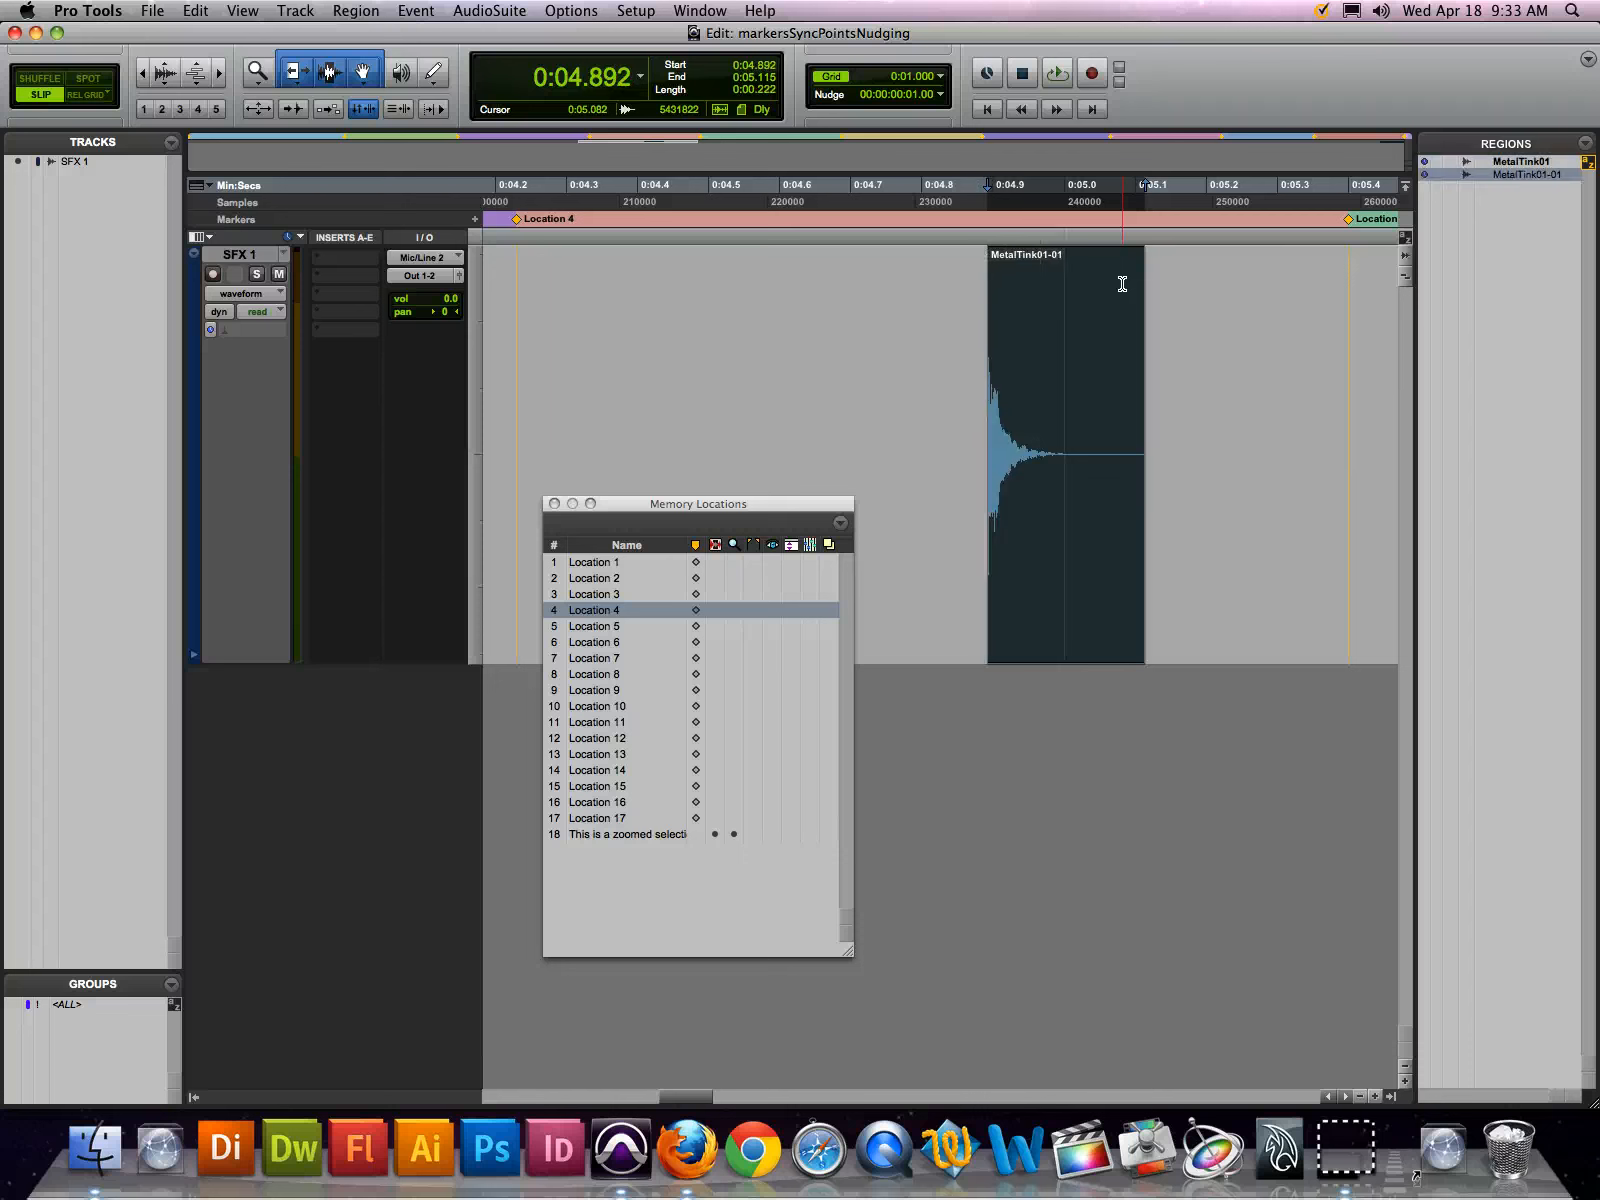
Extend the region's start back to its full length by frames, with the selection beginning at 0:04.759
key(alt+KP_Add)
key(alt+KP_Add)
key(alt+KP_Add)
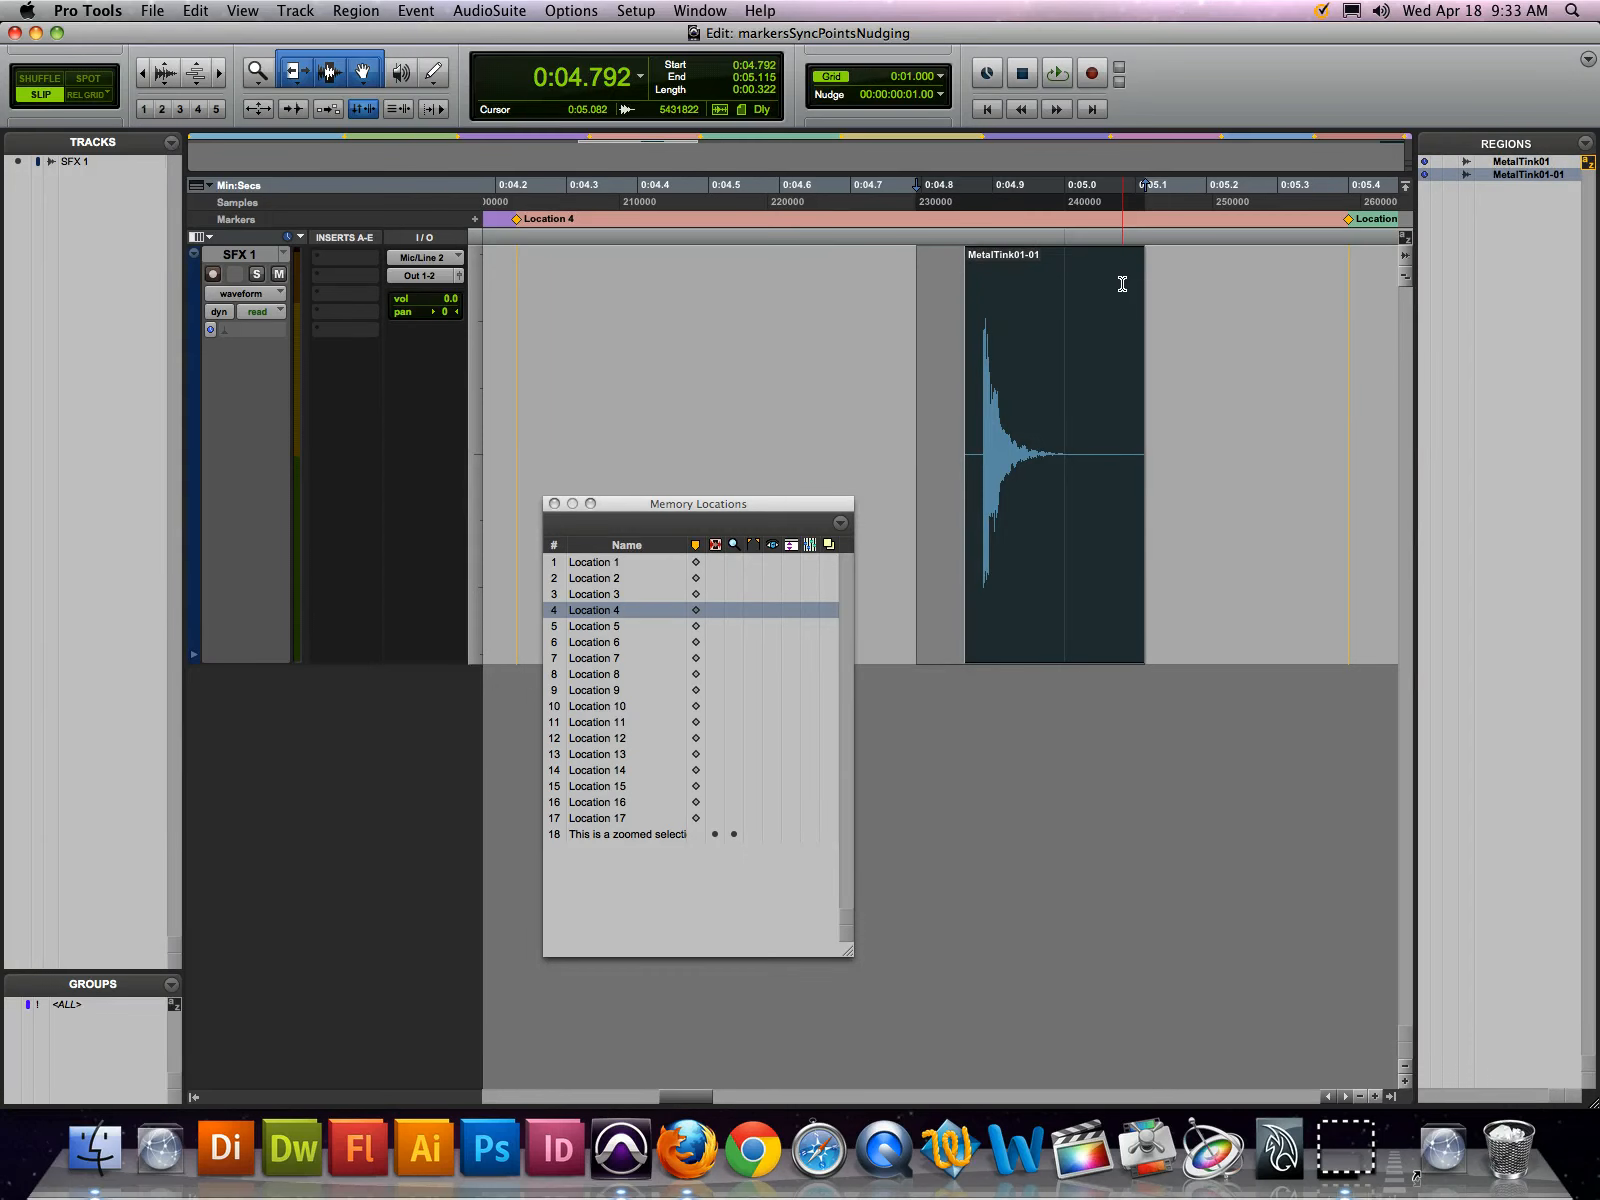
key(alt+KP_Subtract)
key(alt+KP_Subtract)
key(alt+KP_Subtract)
key(alt+KP_Add)
key(alt+KP_Add)
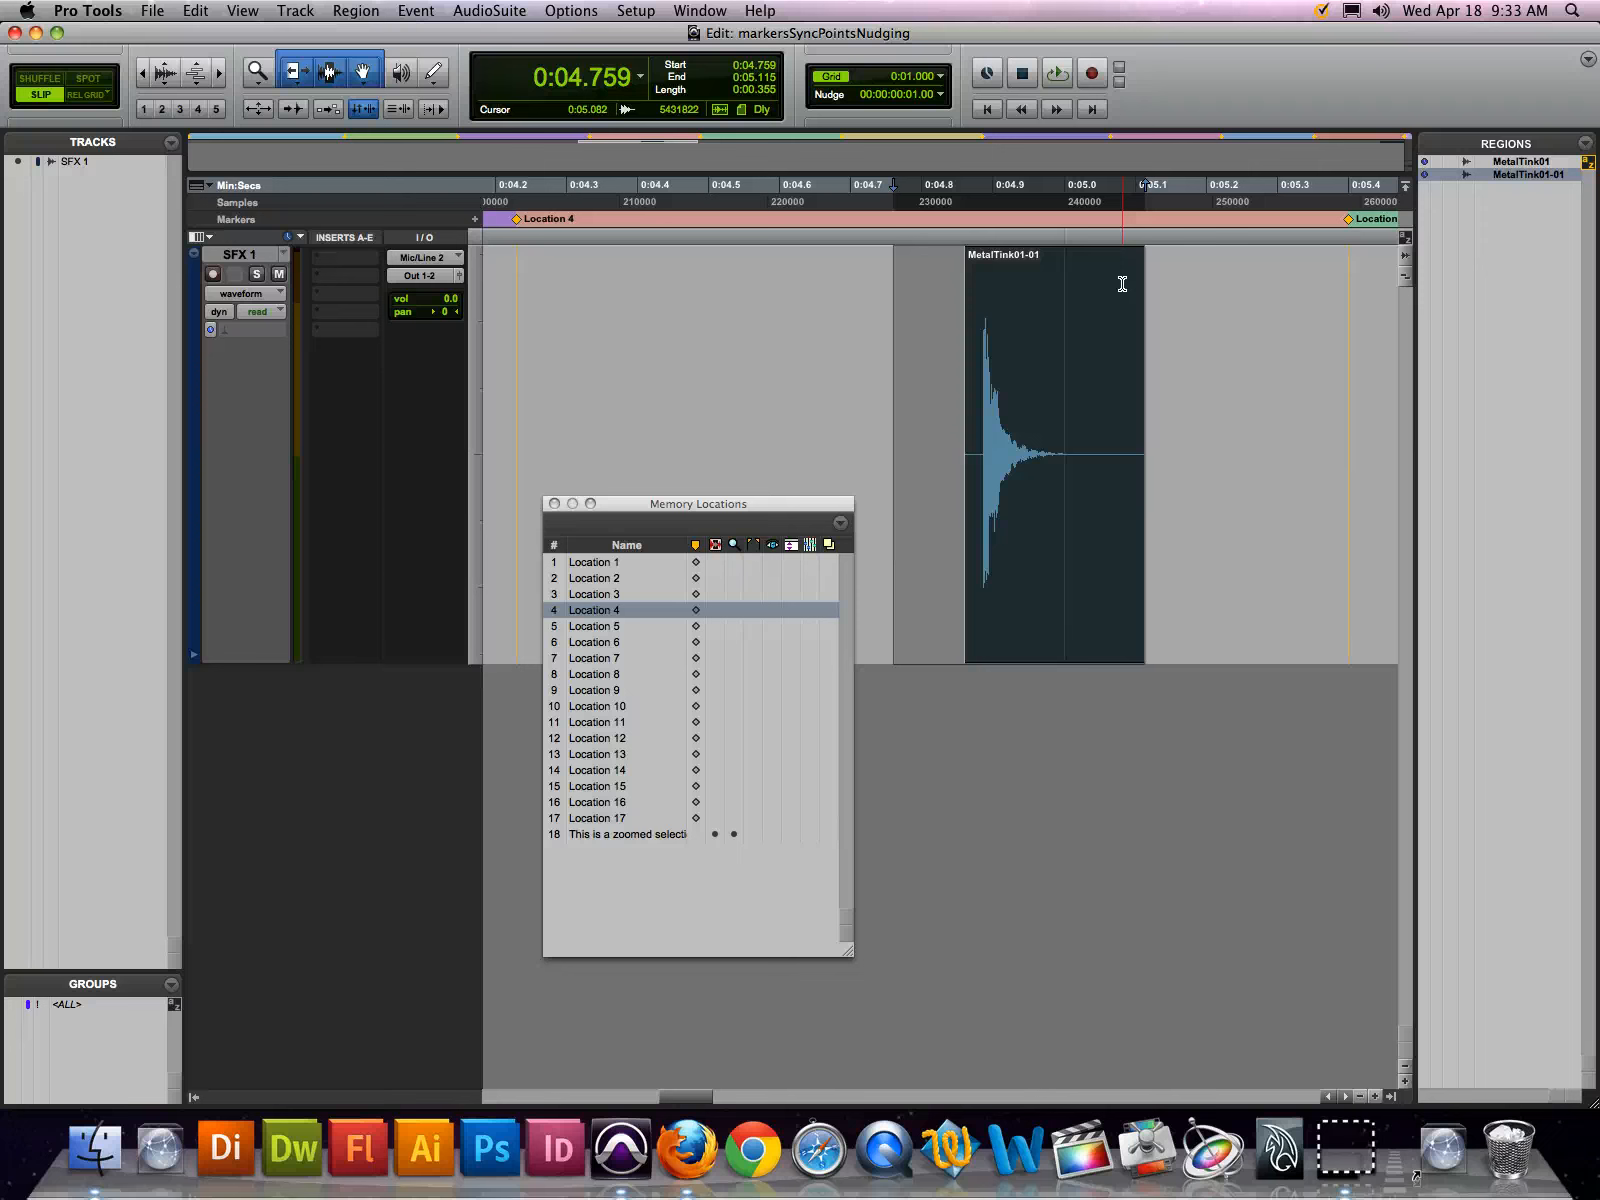
Nudge only the edit selection over the stationary region, forward to 0:04.926 and back to 0:04.659
key(shift+KP_Add)
key(shift+KP_Add)
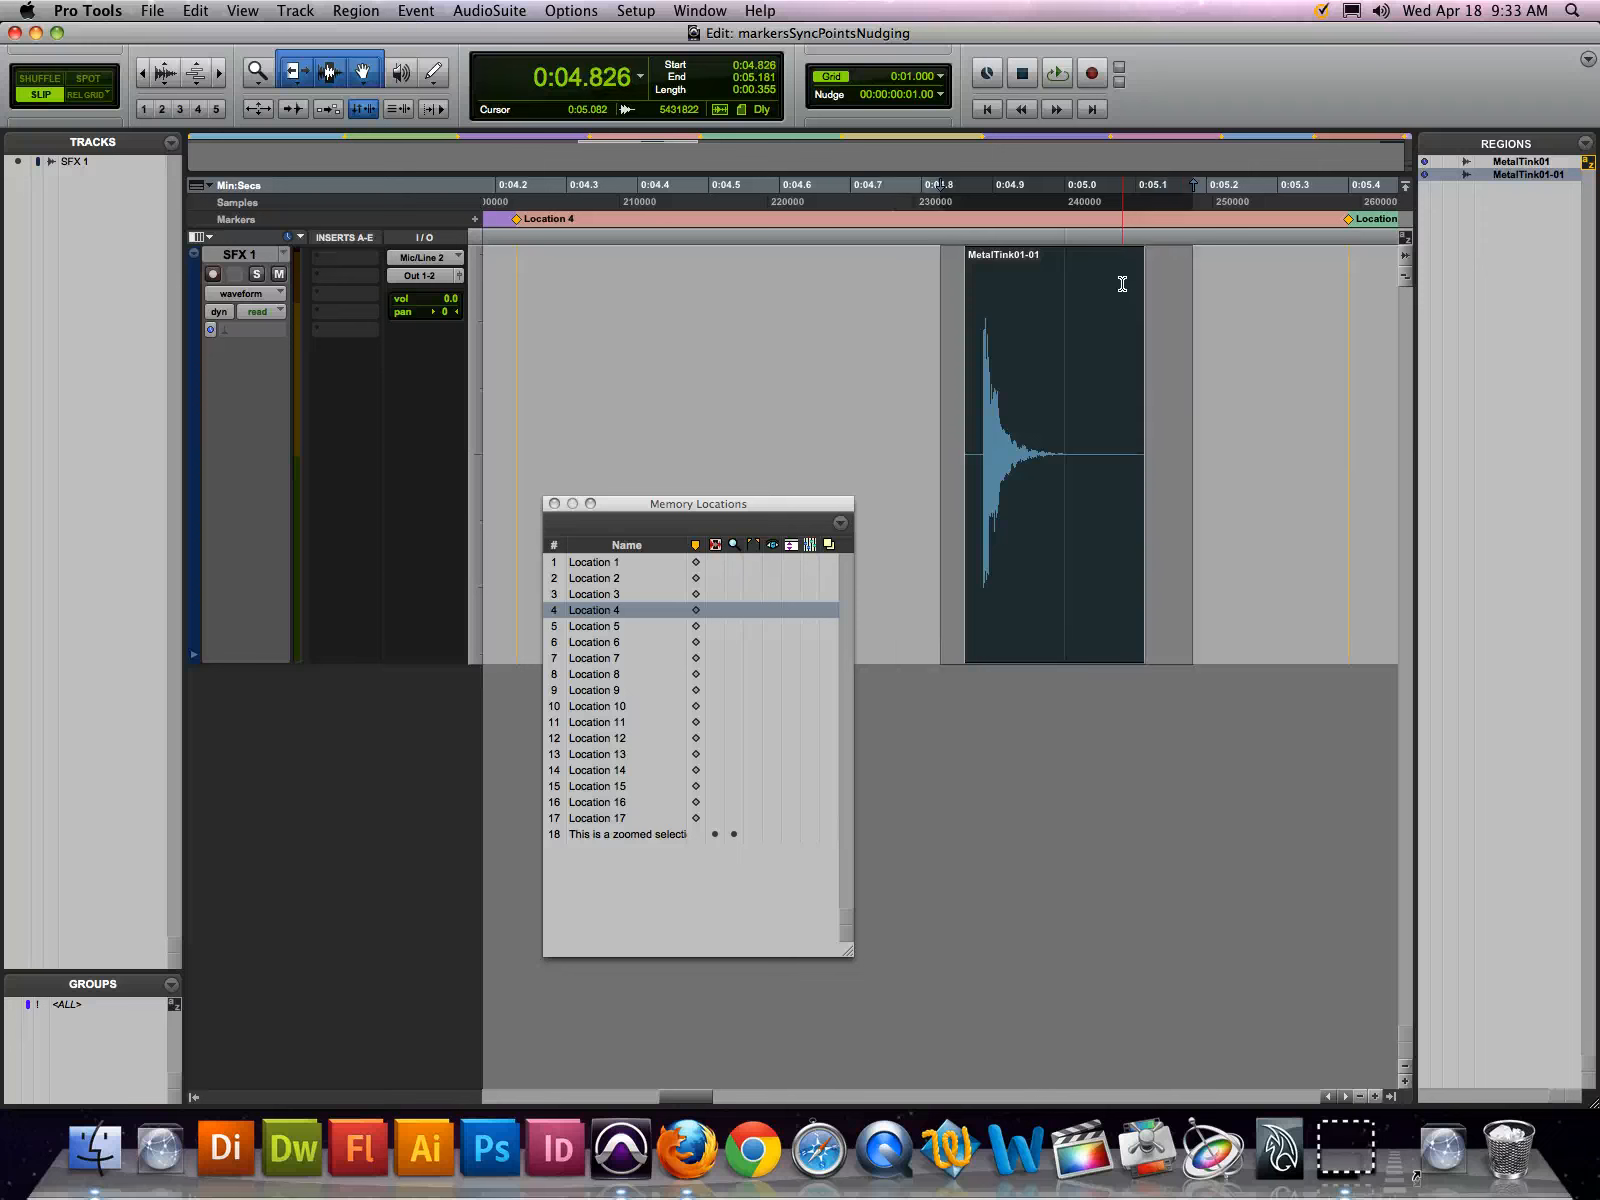
key(shift+KP_Subtract)
key(shift+KP_Subtract)
key(shift+KP_Add)
key(shift+KP_Add)
key(shift+KP_Add)
key(shift+KP_Add)
key(shift+KP_Add)
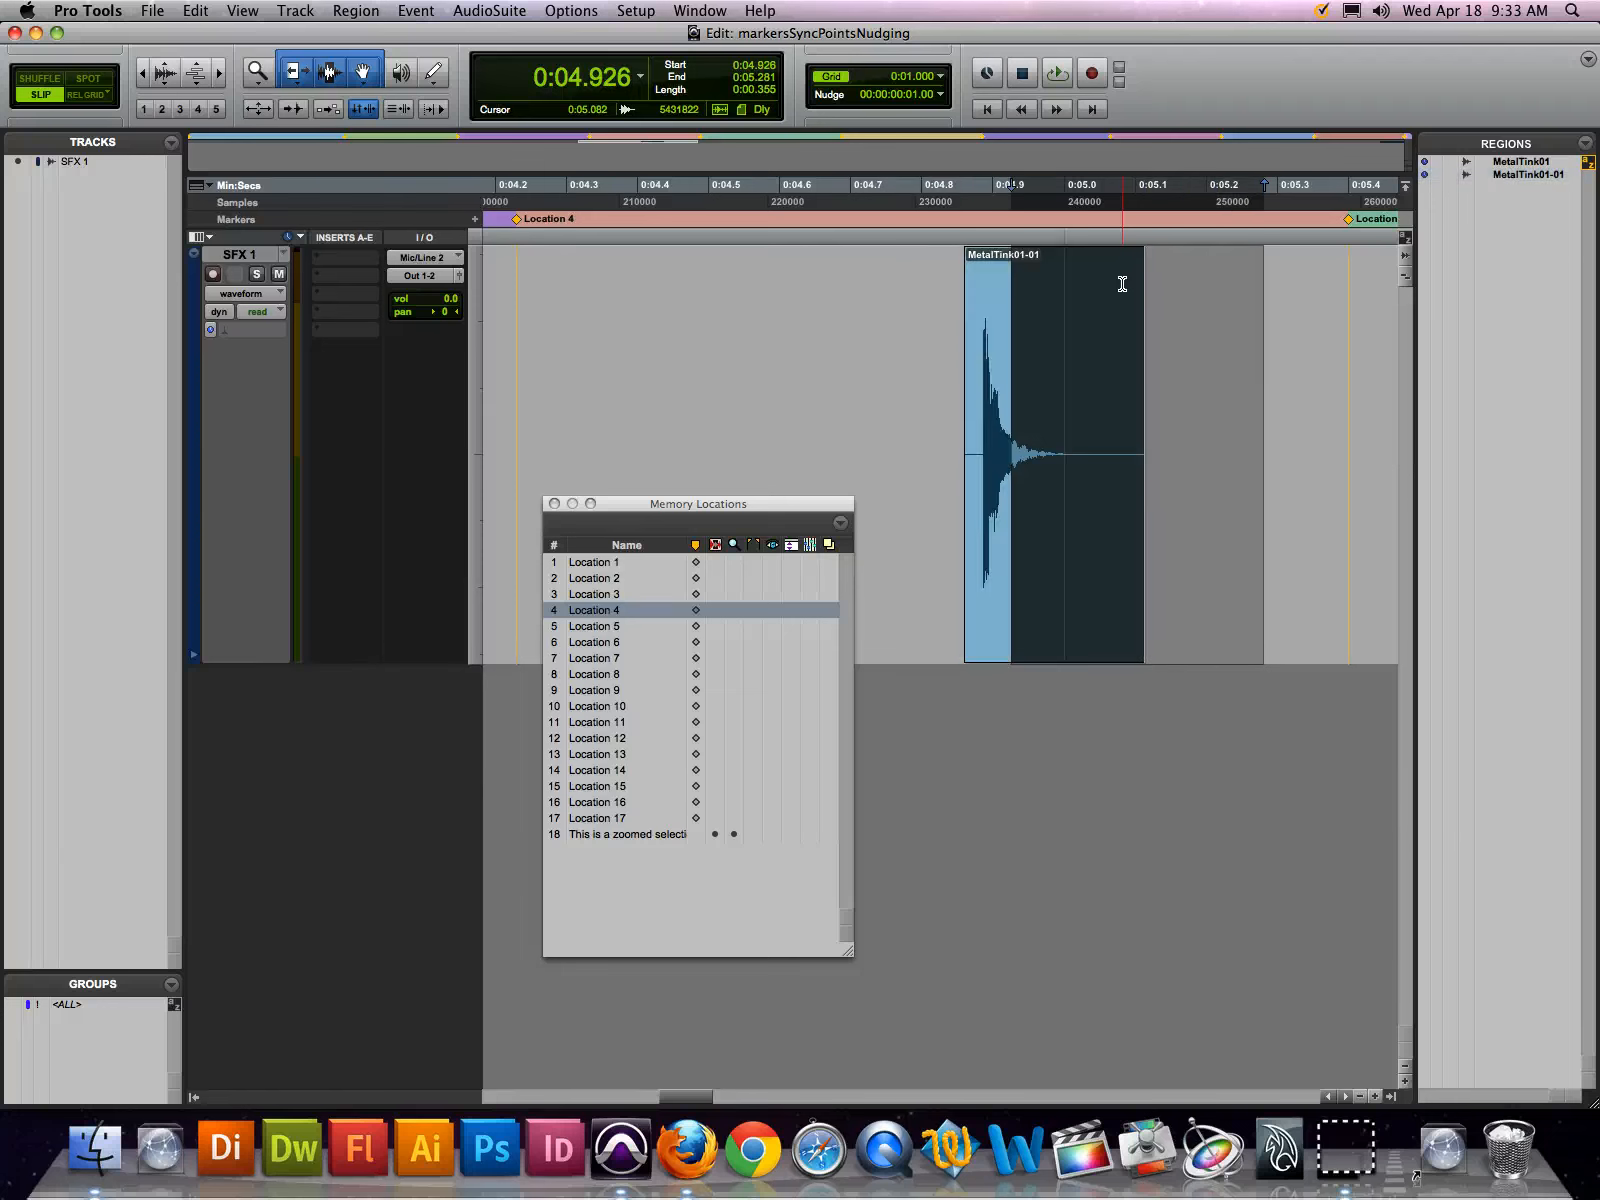
key(shift+KP_Subtract)
key(shift+KP_Subtract)
key(shift+KP_Subtract)
key(shift+KP_Subtract)
key(shift+KP_Subtract)
key(shift+KP_Subtract)
key(shift+KP_Subtract)
key(shift+KP_Subtract)
key(shift+KP_Subtract)
Nudge the edit selection forward past 0:04.992, then back to start at 0:04.892, leaving the region in place
key(shift+KP_Add)
key(shift+KP_Add)
key(shift+KP_Add)
key(shift+KP_Add)
key(shift+KP_Add)
key(shift+KP_Add)
key(shift+KP_Add)
key(shift+KP_Add)
key(shift+KP_Add)
key(shift+KP_Add)
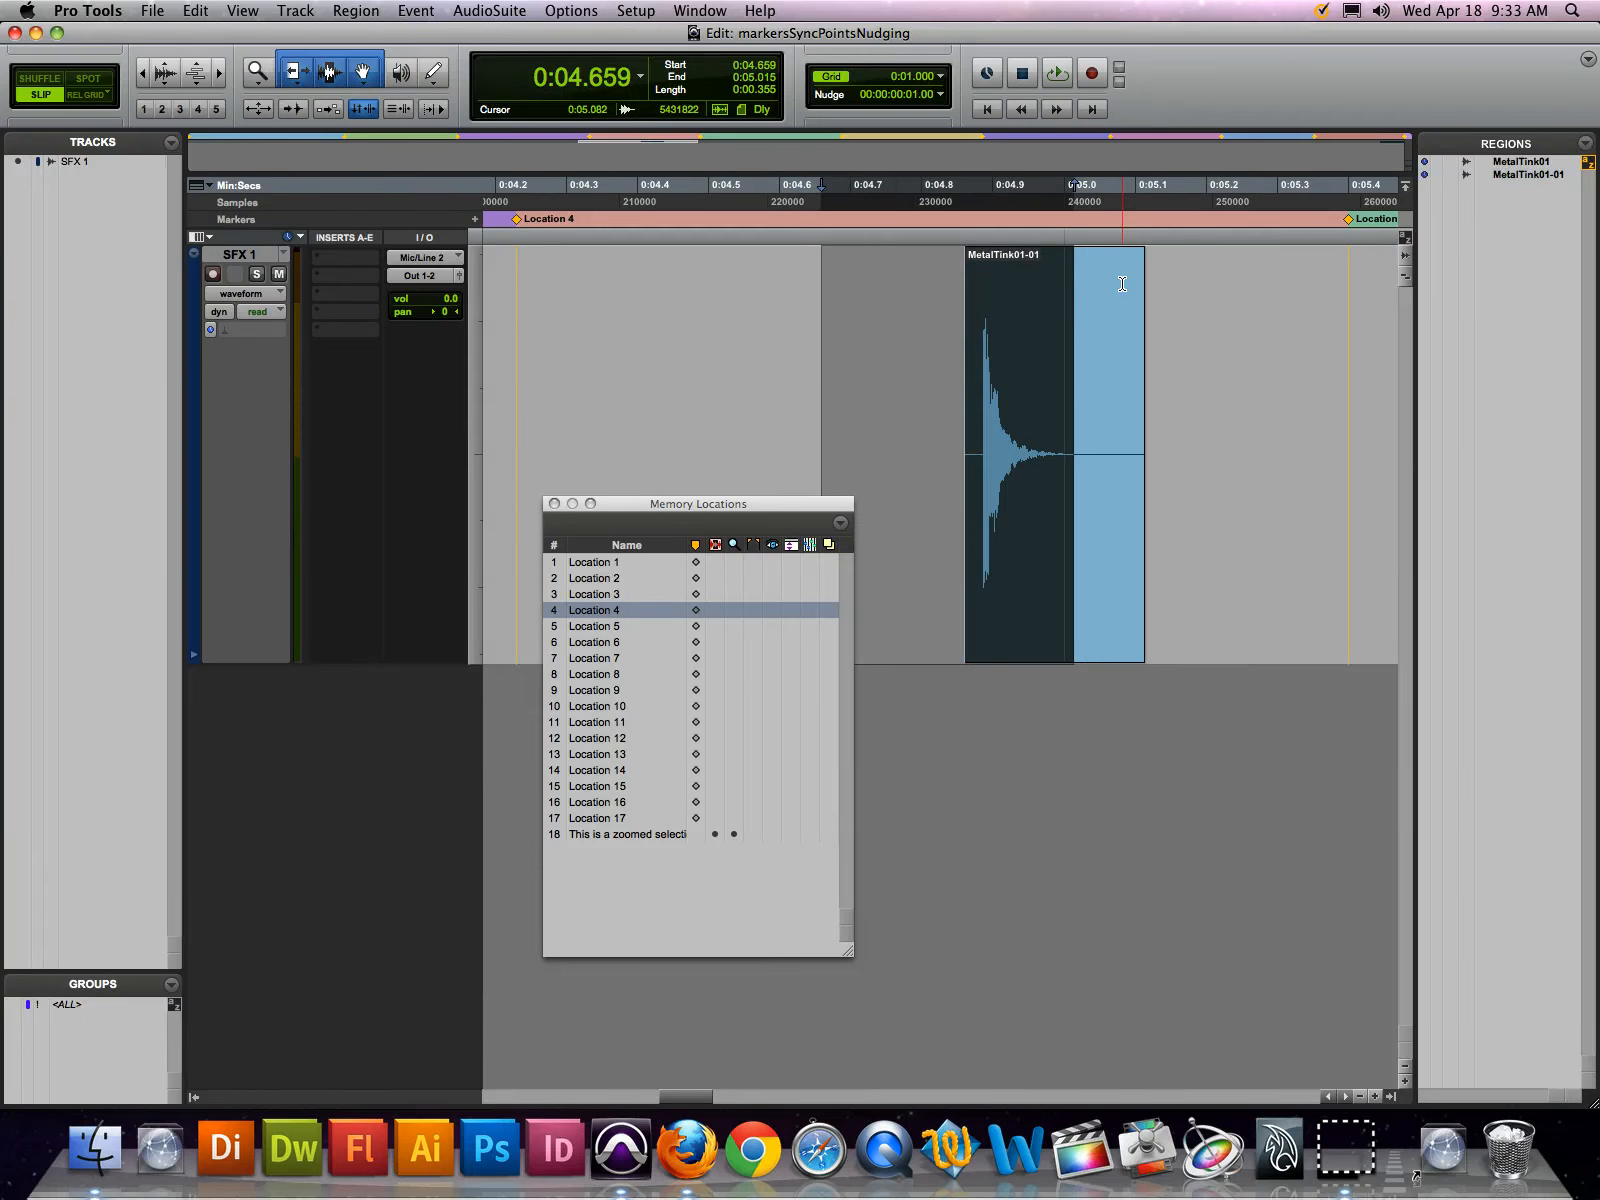
key(shift+KP_Add)
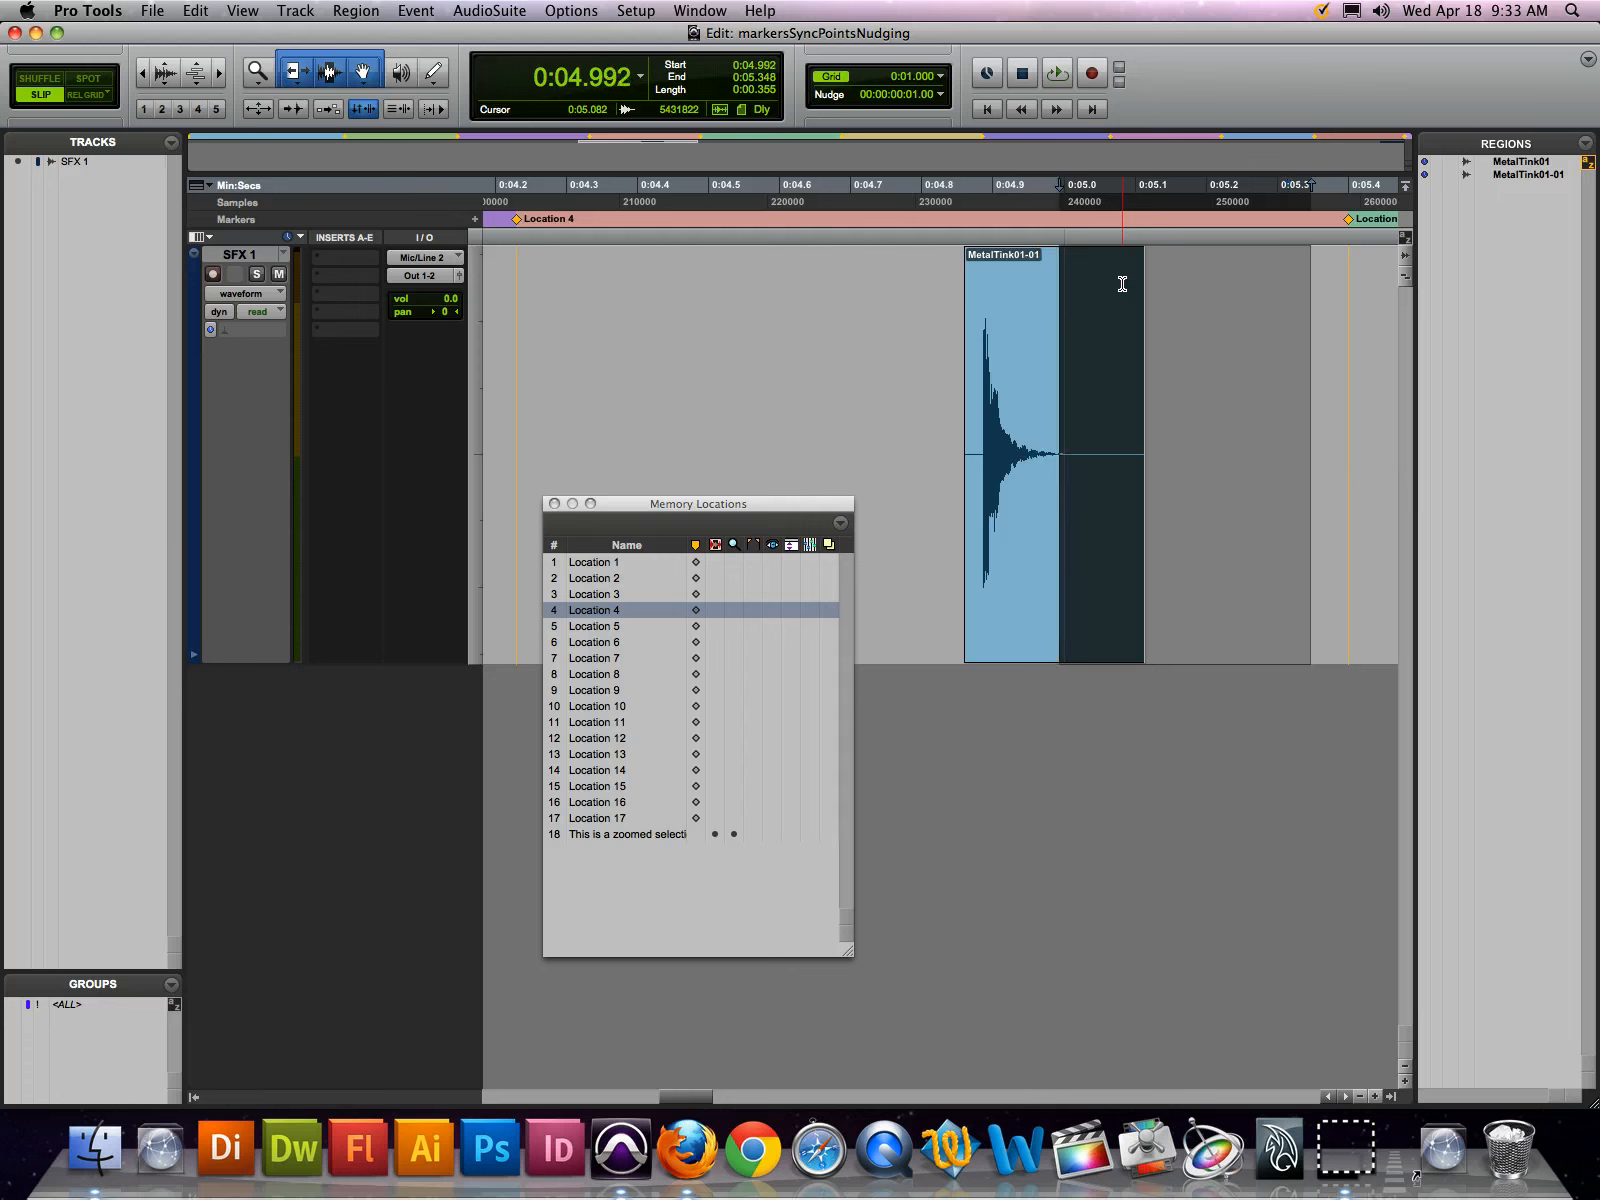
key(shift+KP_Add)
key(shift+KP_Add)
key(shift+KP_Add)
key(shift+KP_Add)
key(shift+KP_Add)
key(shift+KP_Add)
key(shift+KP_Subtract)
key(shift+KP_Subtract)
Nudge the edit selection backward to 0:04.426, then forward again until it starts at 0:04.759
key(shift+KP_Subtract)
key(shift+KP_Subtract)
key(shift+KP_Subtract)
key(shift+KP_Subtract)
key(shift+KP_Subtract)
key(shift+KP_Subtract)
key(shift+KP_Subtract)
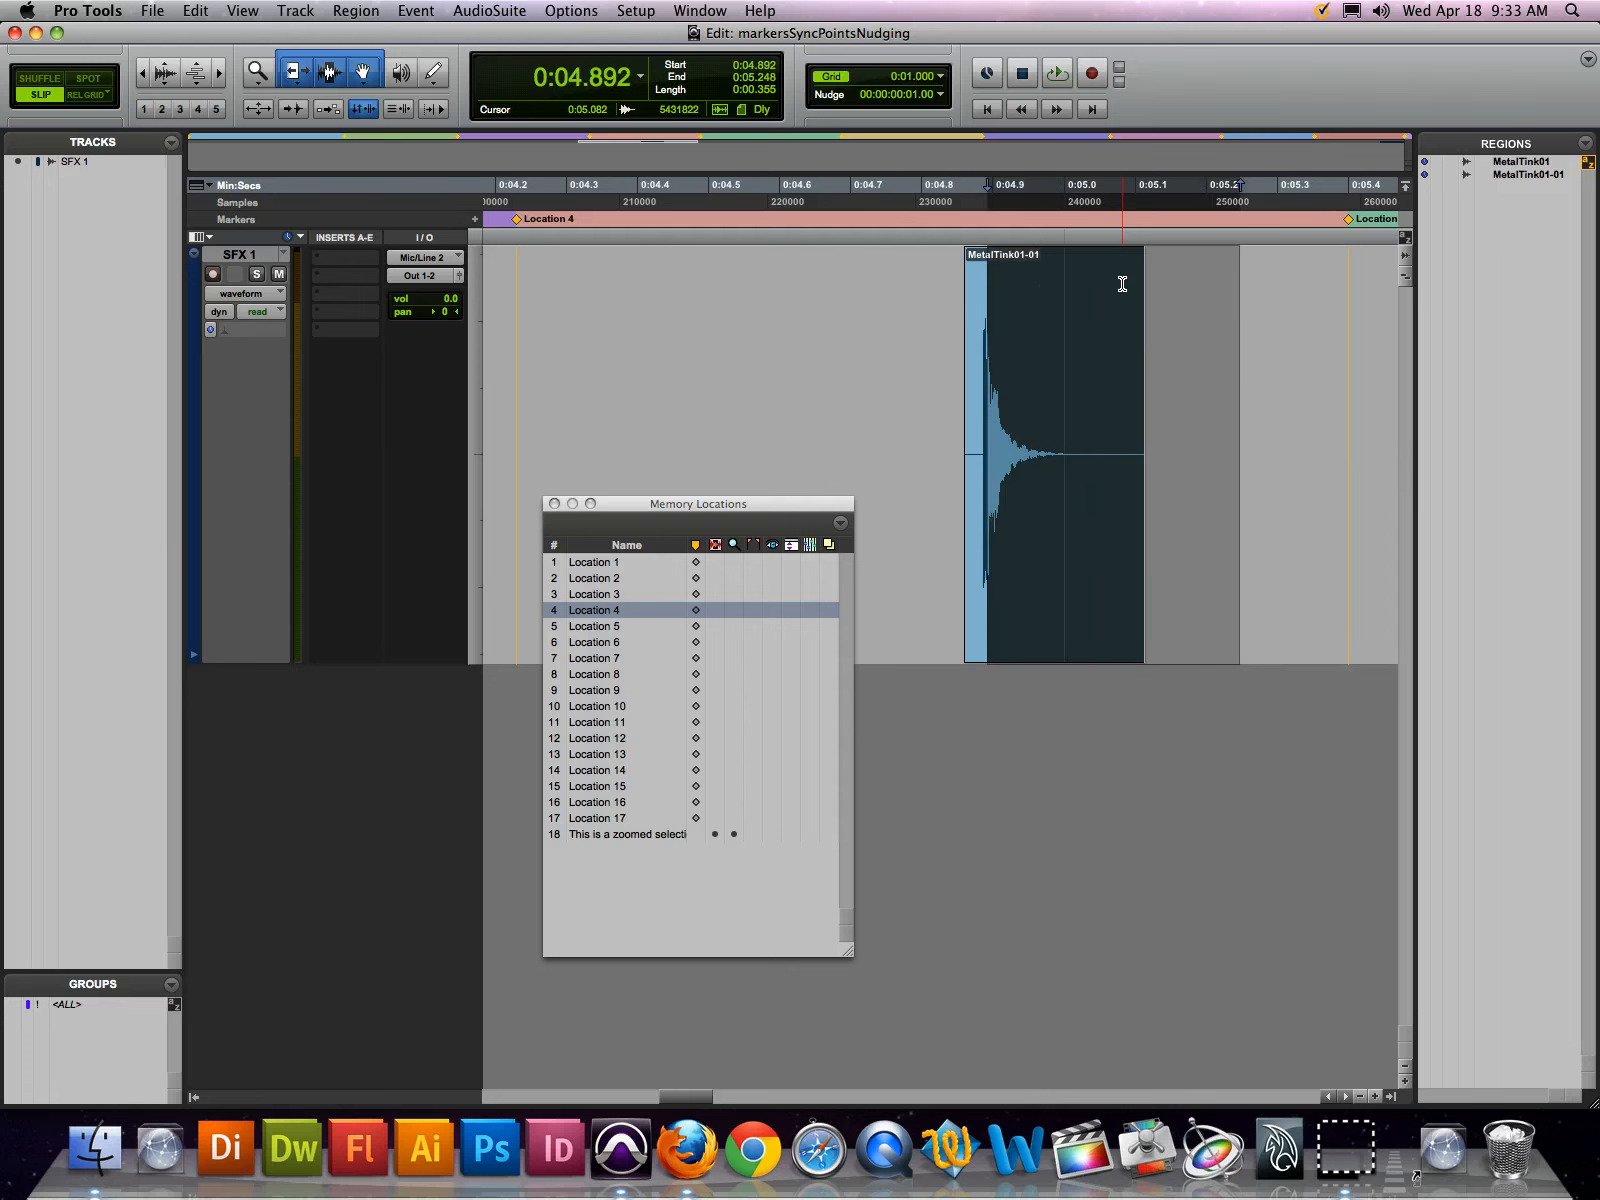
key(shift+KP_Subtract)
key(shift+KP_Subtract)
key(shift+KP_Subtract)
key(shift+KP_Subtract)
key(shift+KP_Subtract)
key(shift+KP_Subtract)
key(shift+KP_Subtract)
key(shift+KP_Subtract)
key(shift+KP_Subtract)
key(shift+KP_Subtract)
key(shift+KP_Subtract)
key(shift+KP_Subtract)
key(shift+KP_Subtract)
key(shift+KP_Subtract)
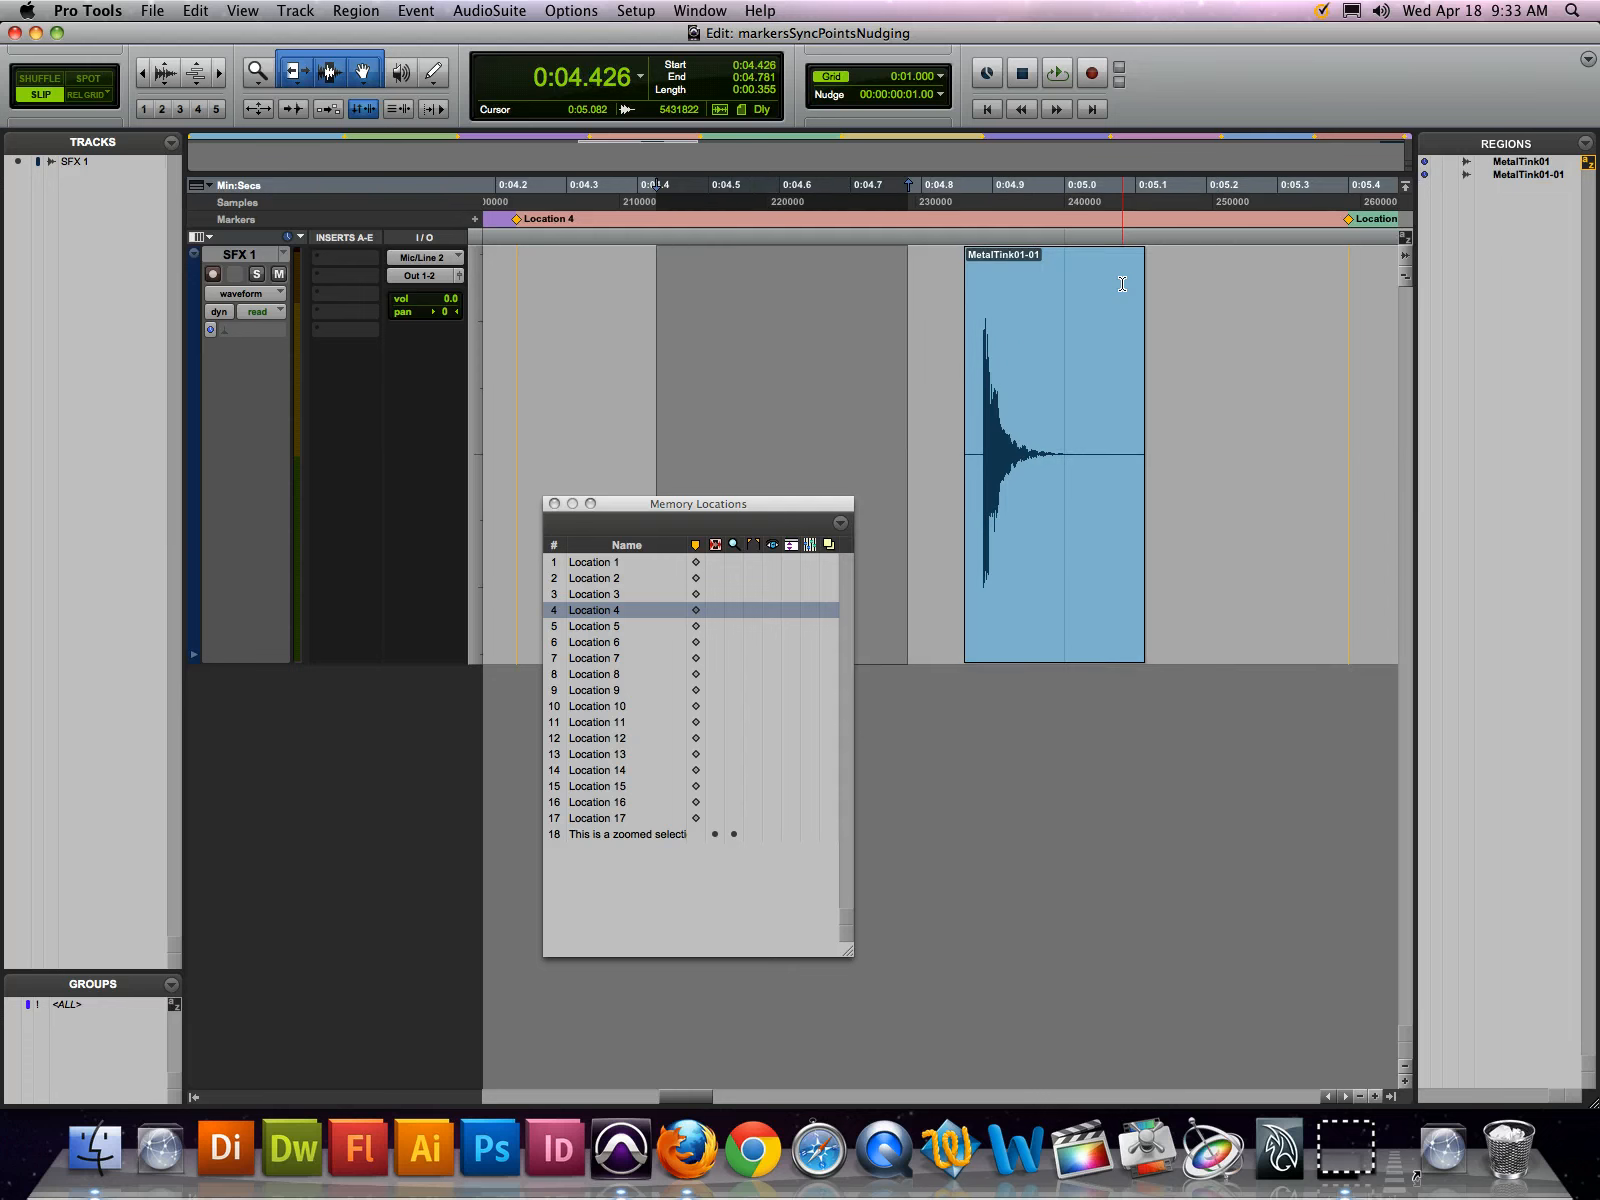
key(shift+KP_Add)
key(shift+KP_Add)
key(shift+KP_Add)
key(shift+KP_Add)
key(shift+KP_Add)
key(shift+KP_Add)
Nudge the region together with its selection forward by frames, past a selection start of 0:04.926
key(shift+KP_Add)
key(shift+KP_Add)
key(shift+KP_Add)
key(shift+KP_Add)
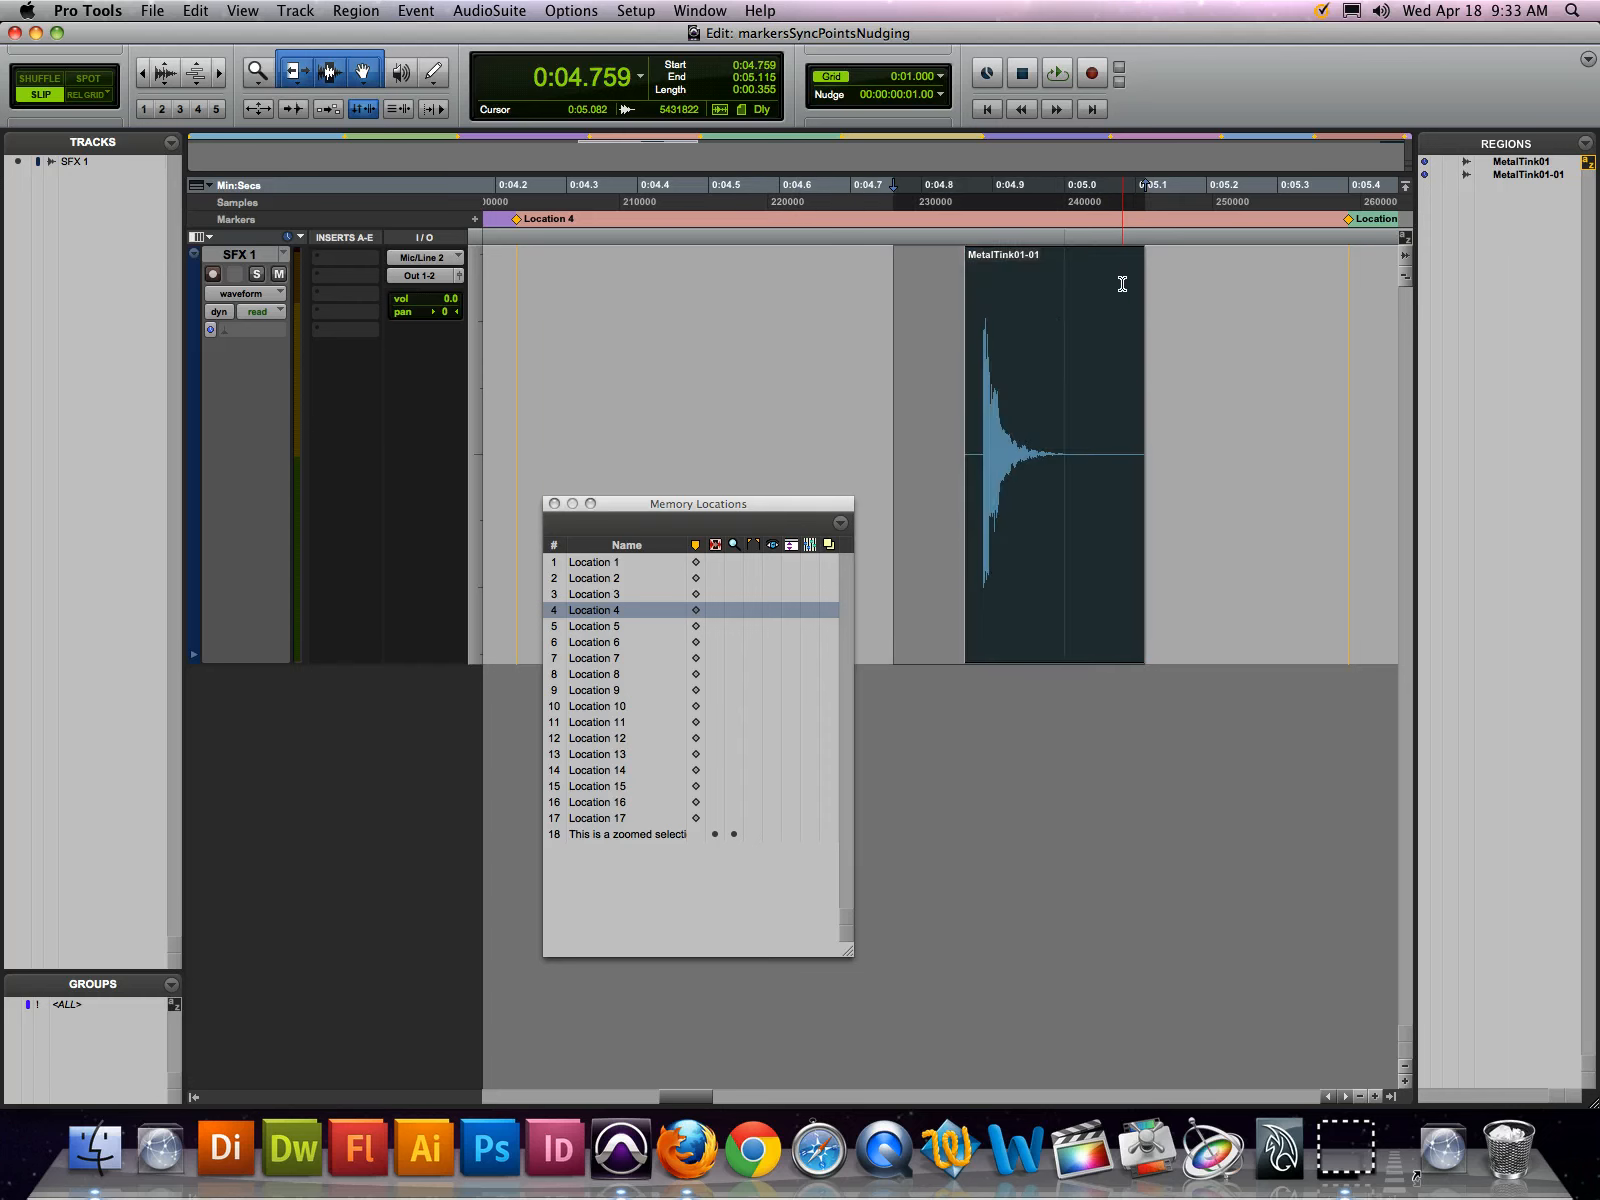
key(shift+KP_Add)
key(shift+KP_Add)
key(shift+KP_Add)
key(shift+KP_Add)
key(shift+KP_Add)
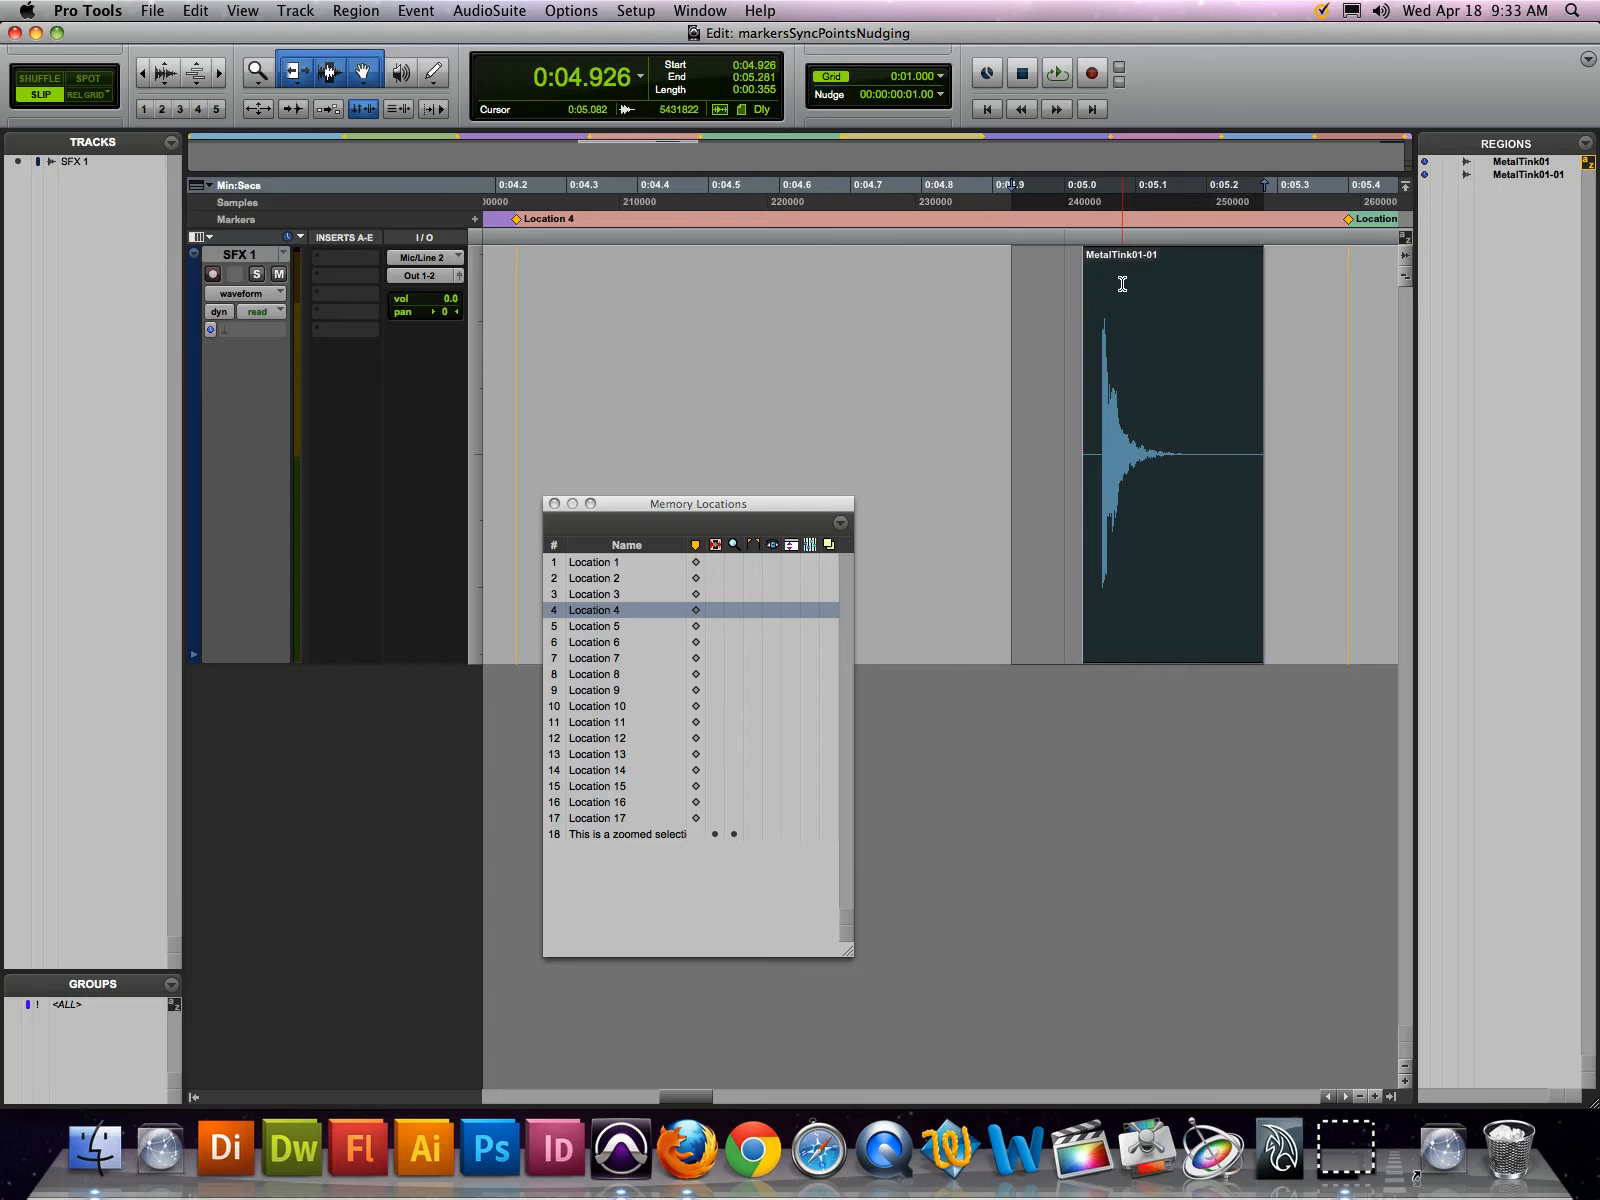
key(shift+KP_Add)
Nudge only the edit selection over the stationary region, back to 0:04.792, forward past 0:05.059, and back to start at 0:04.926
key(shift+KP_Subtract)
key(shift+KP_Subtract)
key(shift+KP_Subtract)
key(shift+KP_Subtract)
key(shift+KP_Subtract)
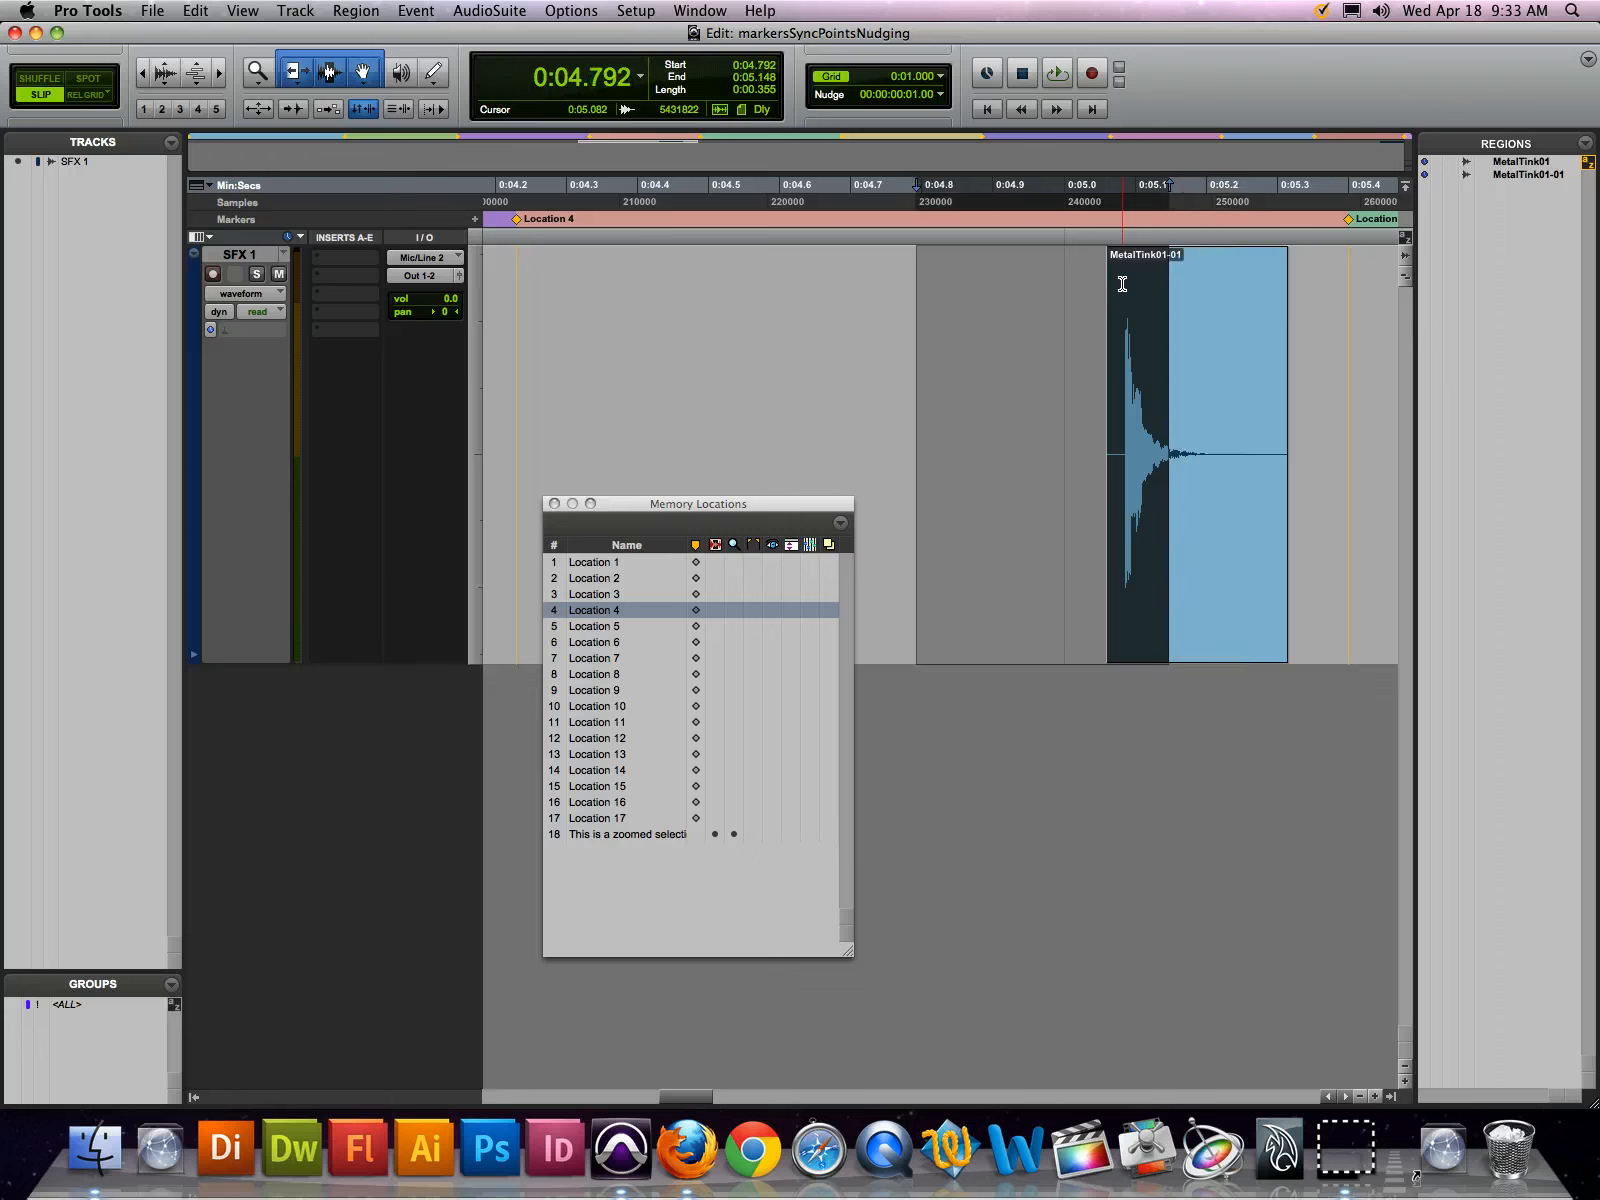
key(shift+KP_Add)
key(shift+KP_Add)
key(shift+KP_Add)
key(shift+KP_Add)
key(shift+KP_Add)
key(shift+KP_Add)
key(shift+KP_Add)
key(shift+KP_Add)
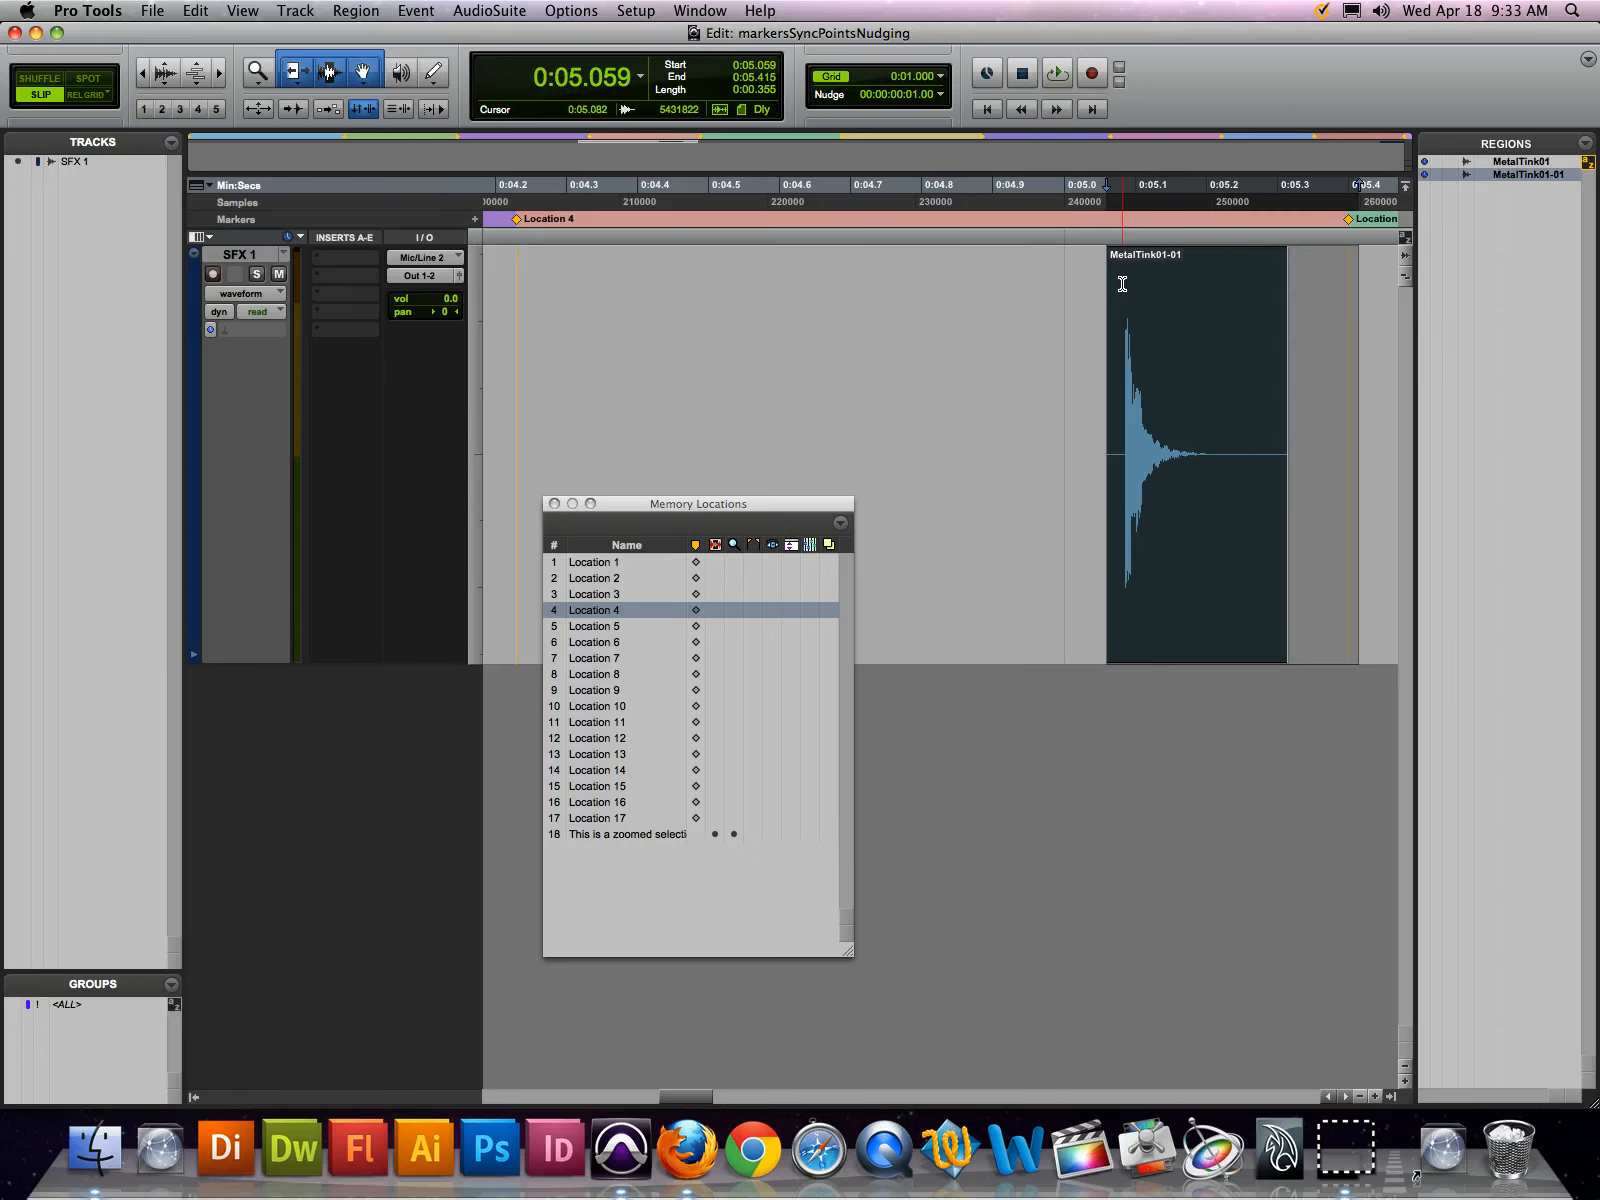
key(shift+KP_Add)
key(shift+KP_Add)
key(shift+KP_Subtract)
key(shift+KP_Subtract)
key(shift+KP_Subtract)
key(shift+KP_Subtract)
key(shift+KP_Subtract)
key(shift+KP_Subtract)
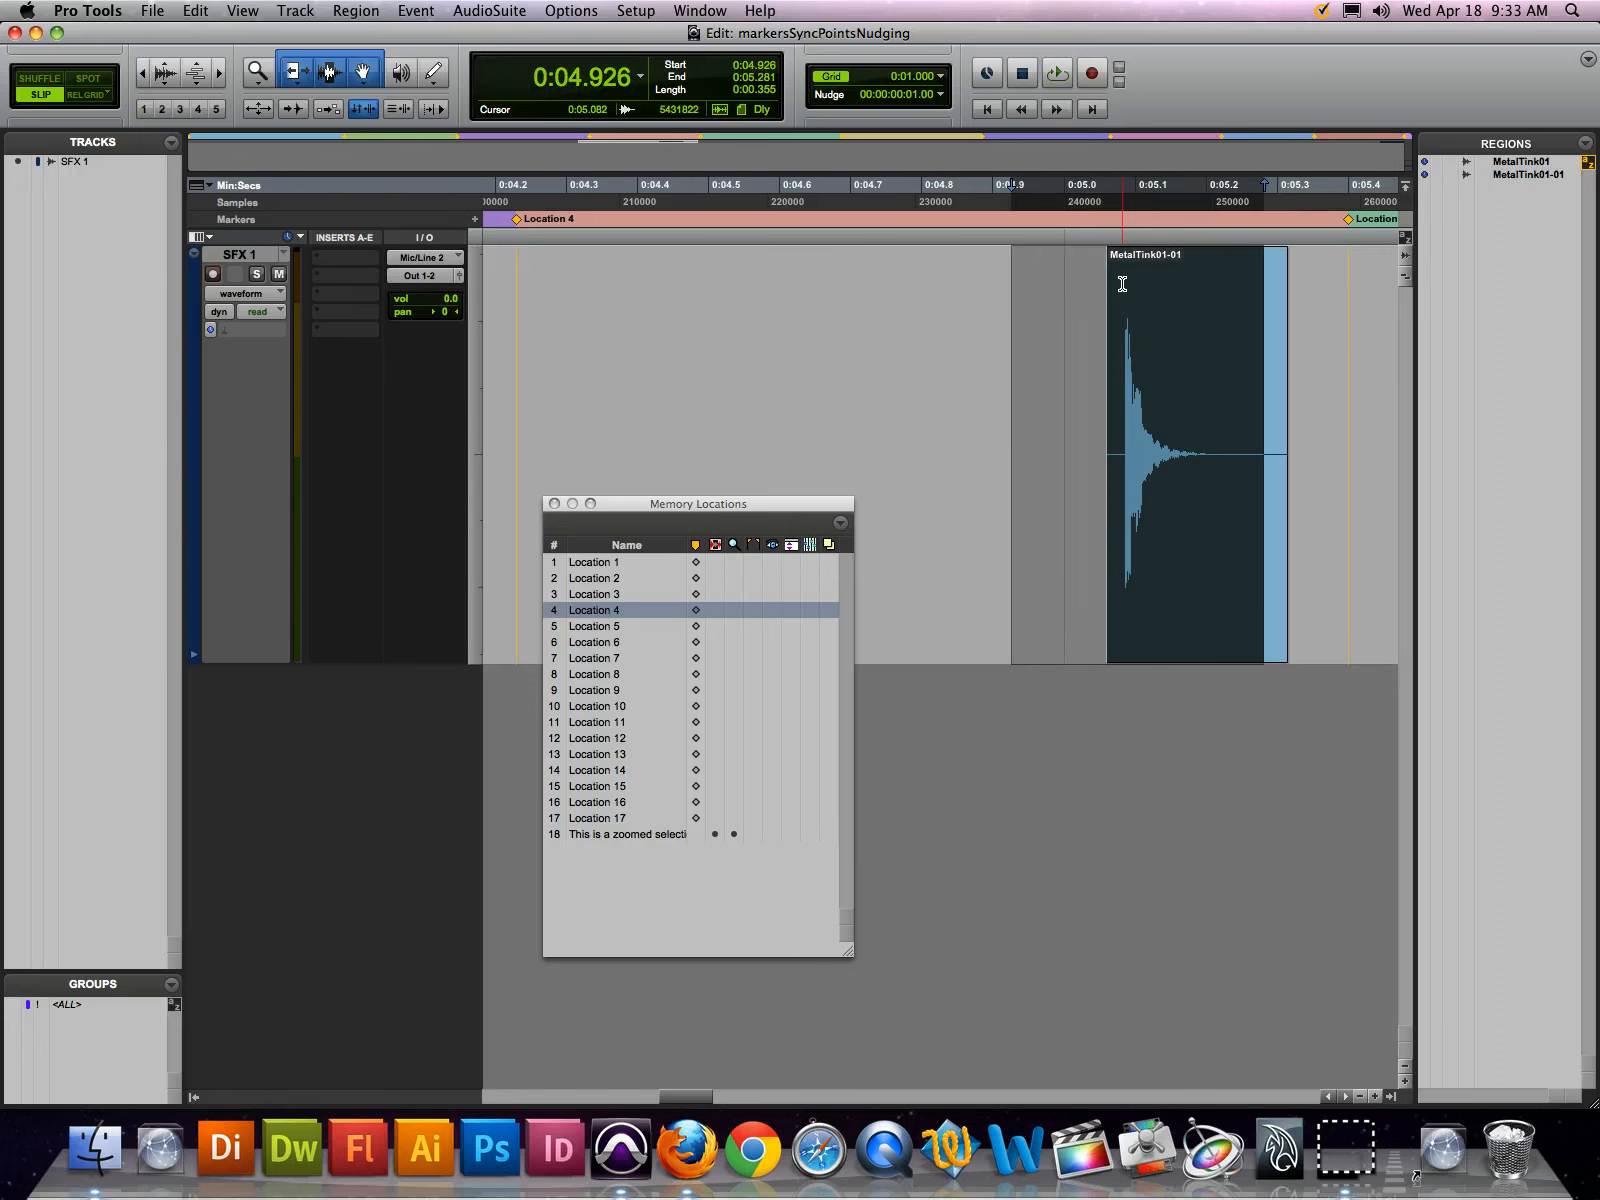
Trim the region's end back by frames to 0:05.215 and move only the selection's start forward to 0:05.026
key(super+KP_Subtract)
key(super+KP_Subtract)
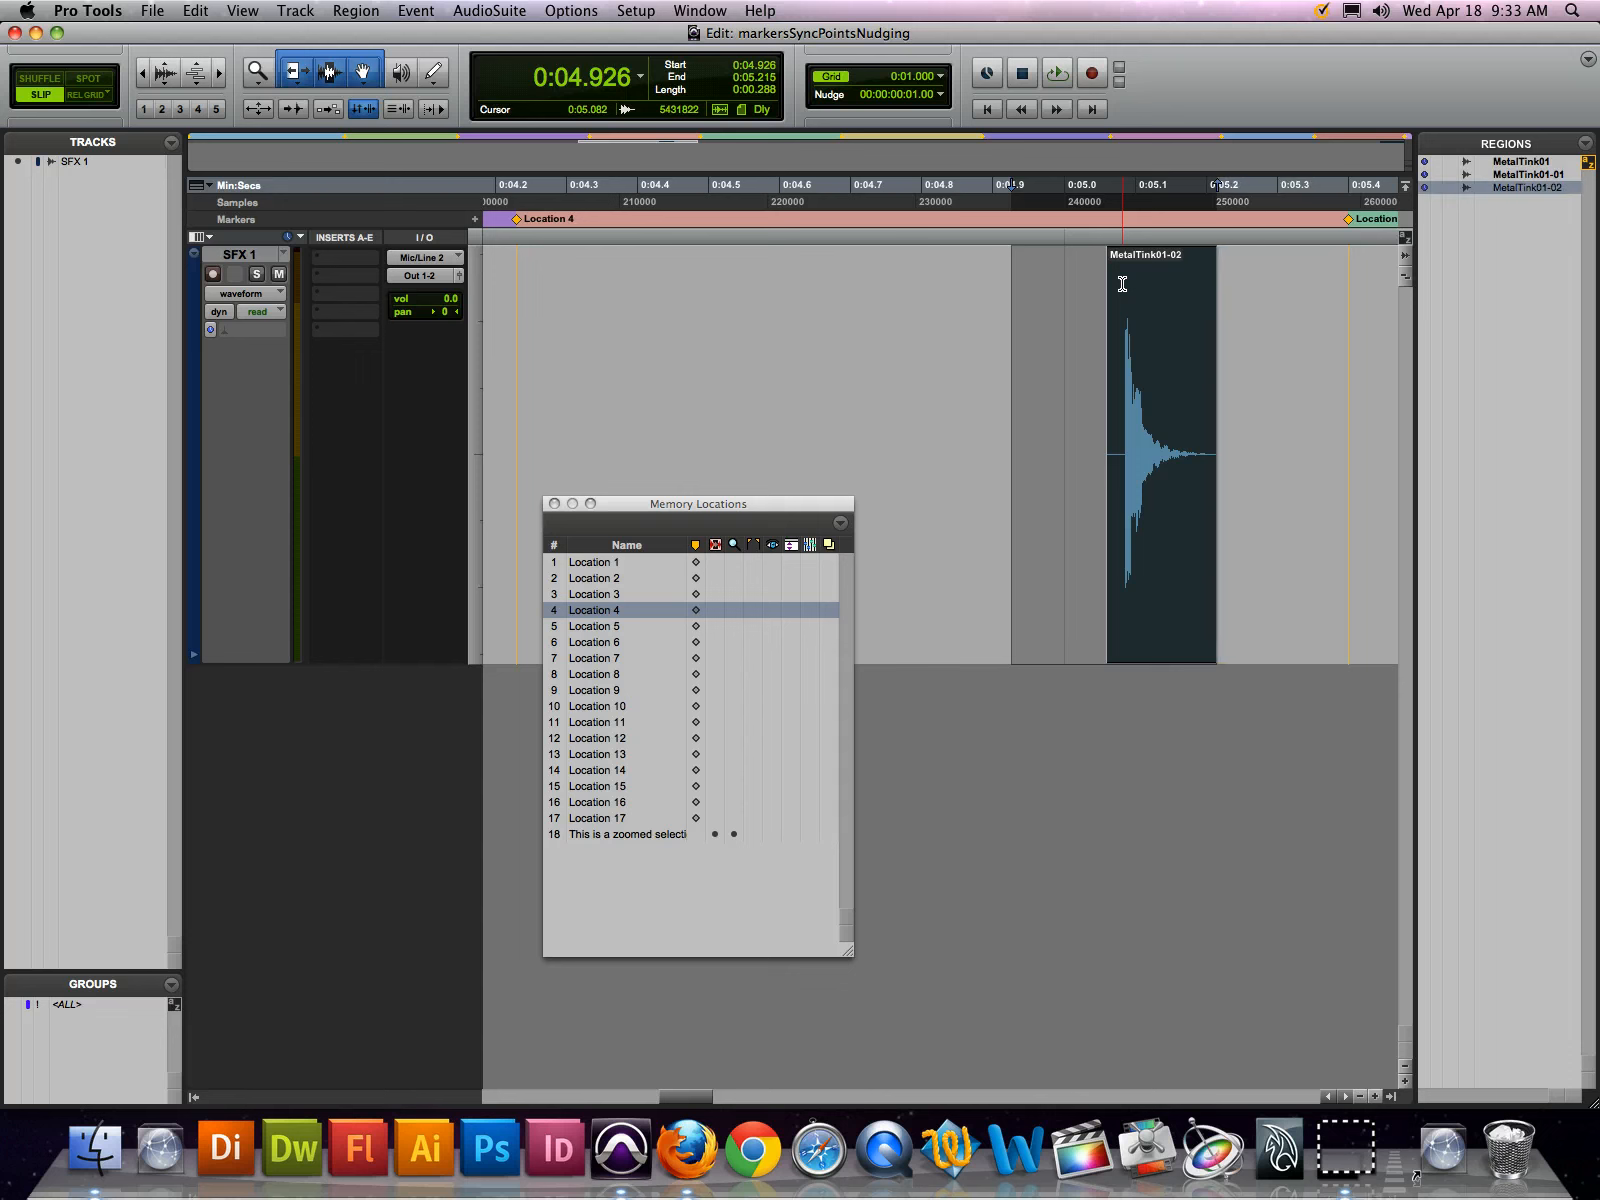
key(shift+KP_Add)
key(shift+KP_Add)
key(shift+KP_Add)
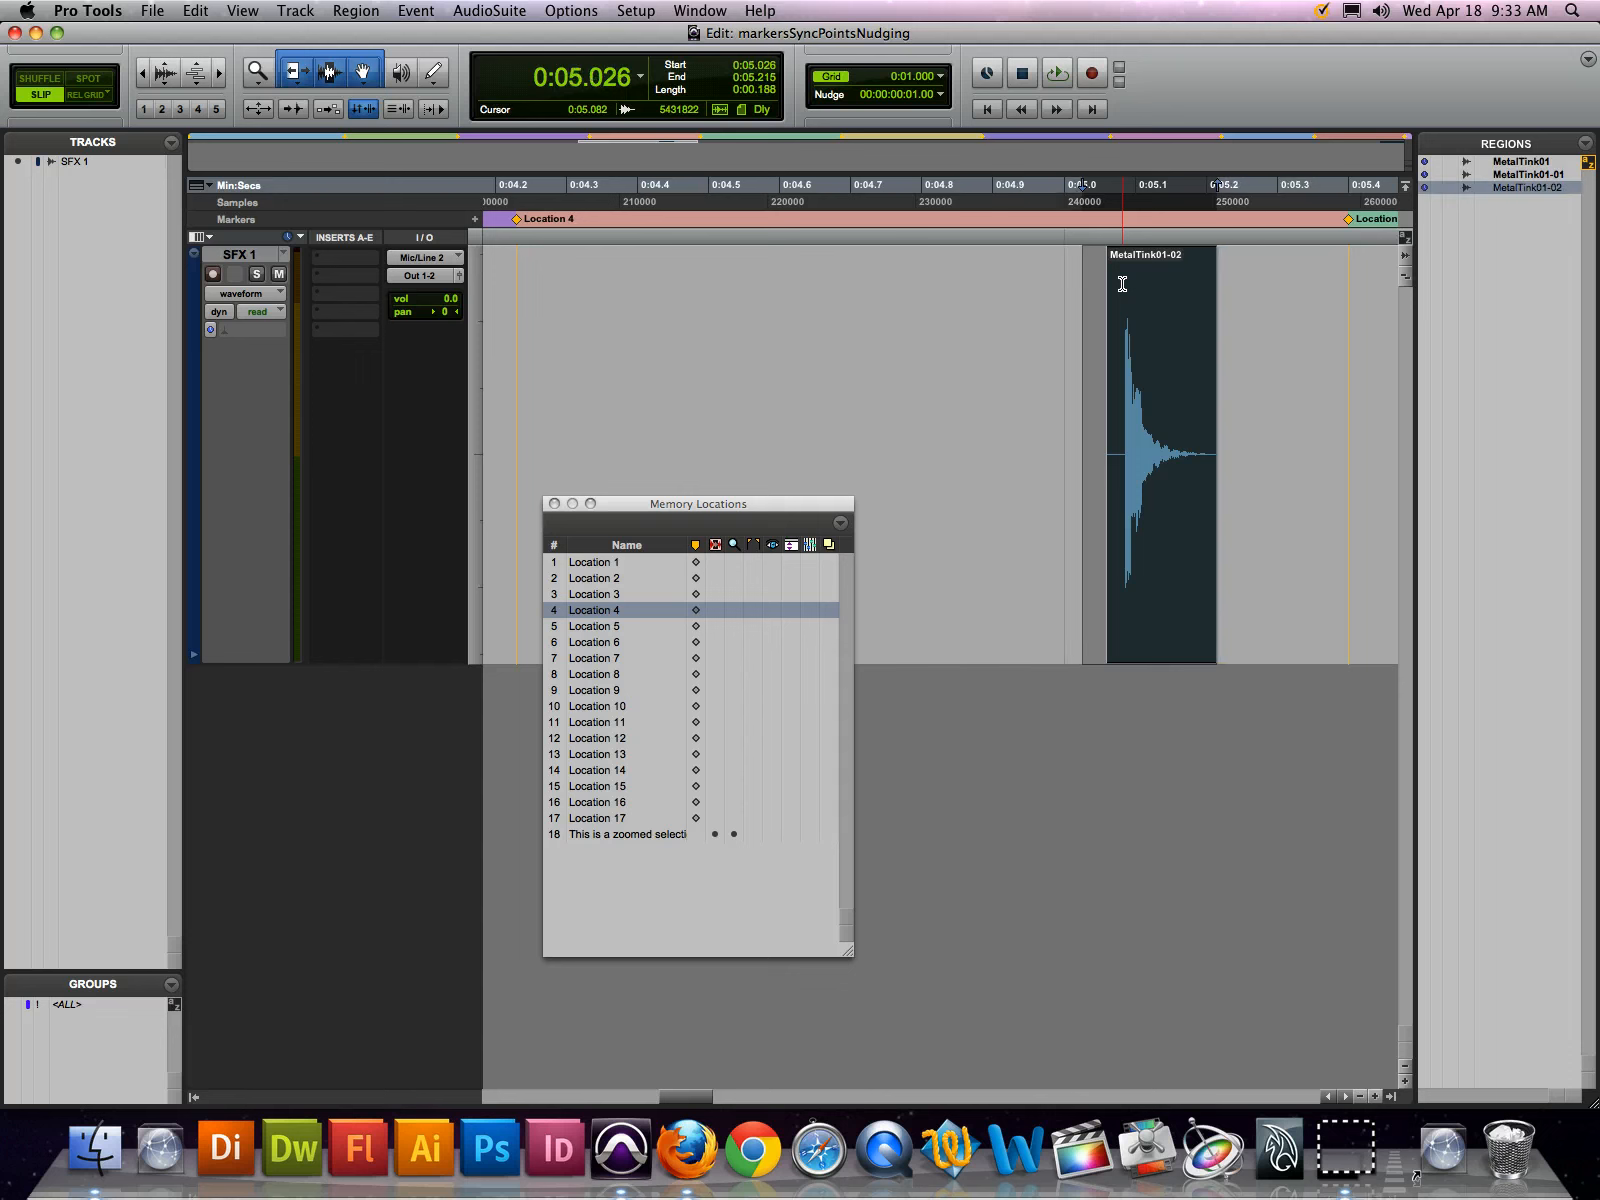
Move only the selection's start by frames, extending it back past 0:04.859 to 0:04.759 with the end kept at 0:05.215
key(shift+KP_Subtract)
key(shift+KP_Subtract)
key(shift+KP_Subtract)
key(shift+KP_Subtract)
key(shift+KP_Subtract)
key(shift+KP_Add)
key(shift+KP_Add)
key(alt+KP_Subtract)
key(alt+KP_Subtract)
key(alt+KP_Subtract)
key(alt+KP_Subtract)
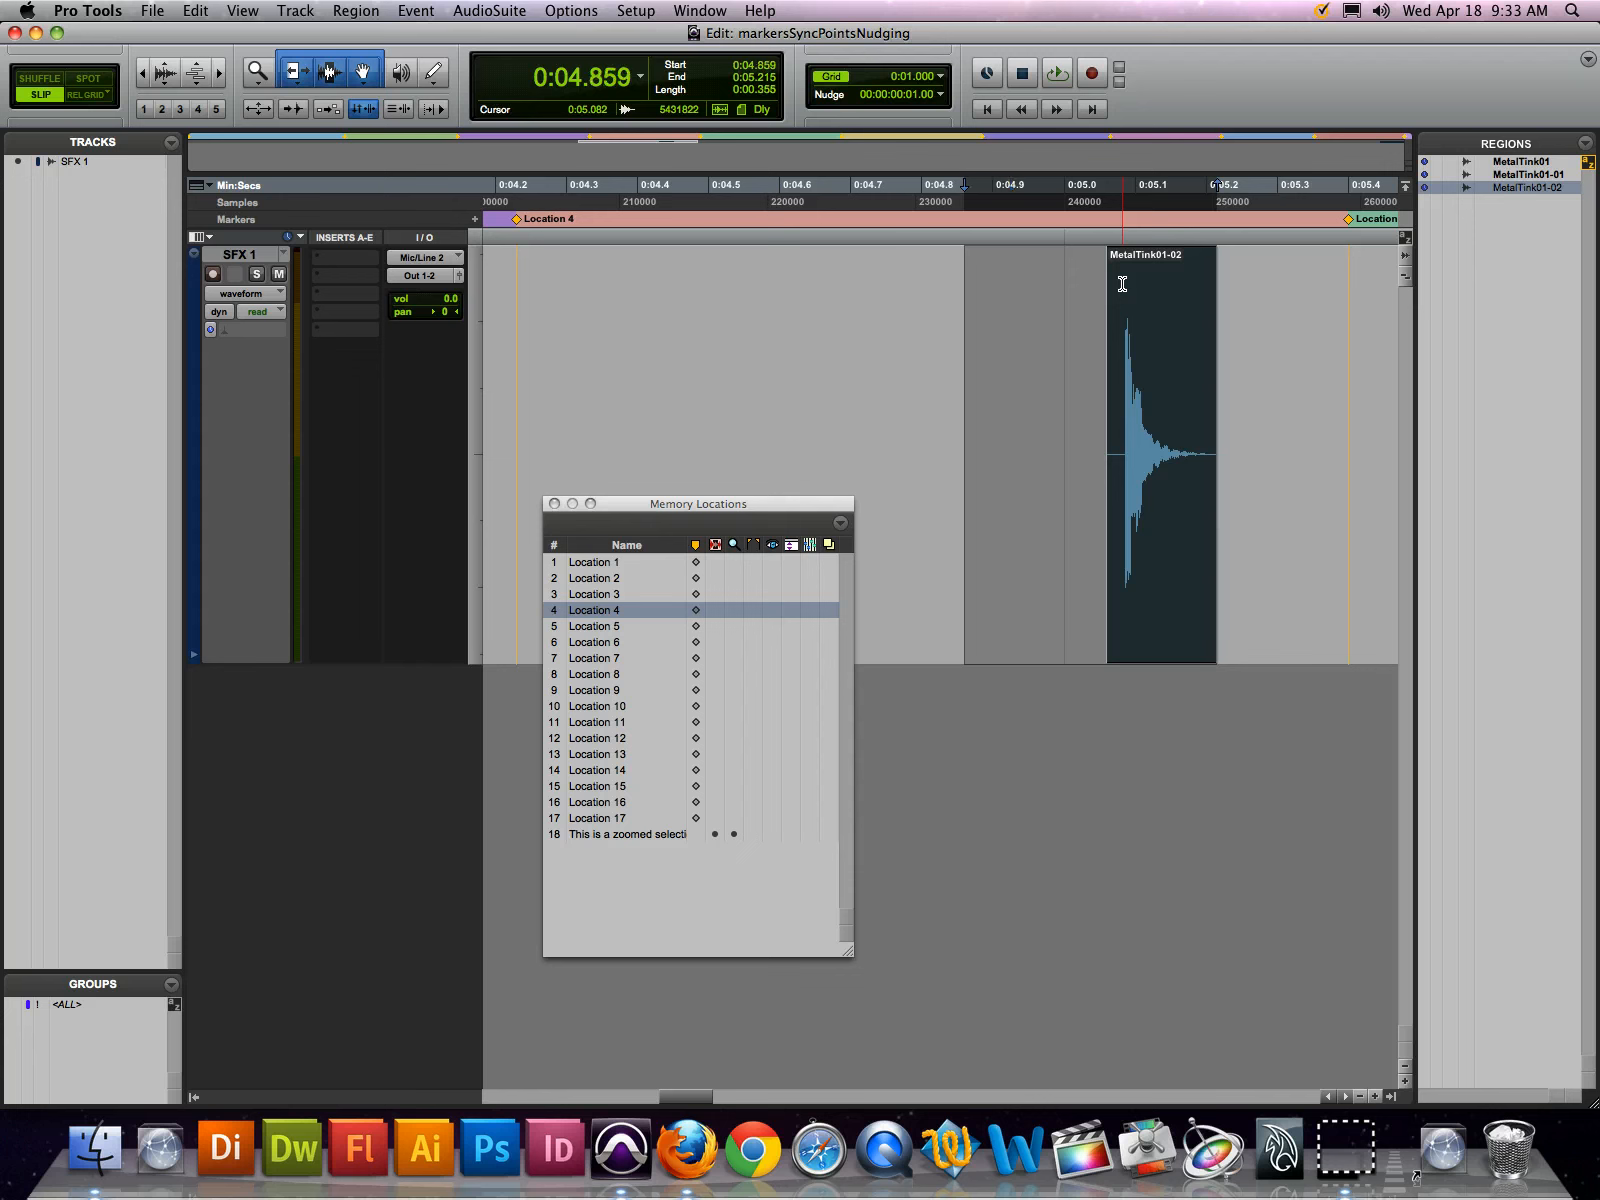
key(alt+KP_Subtract)
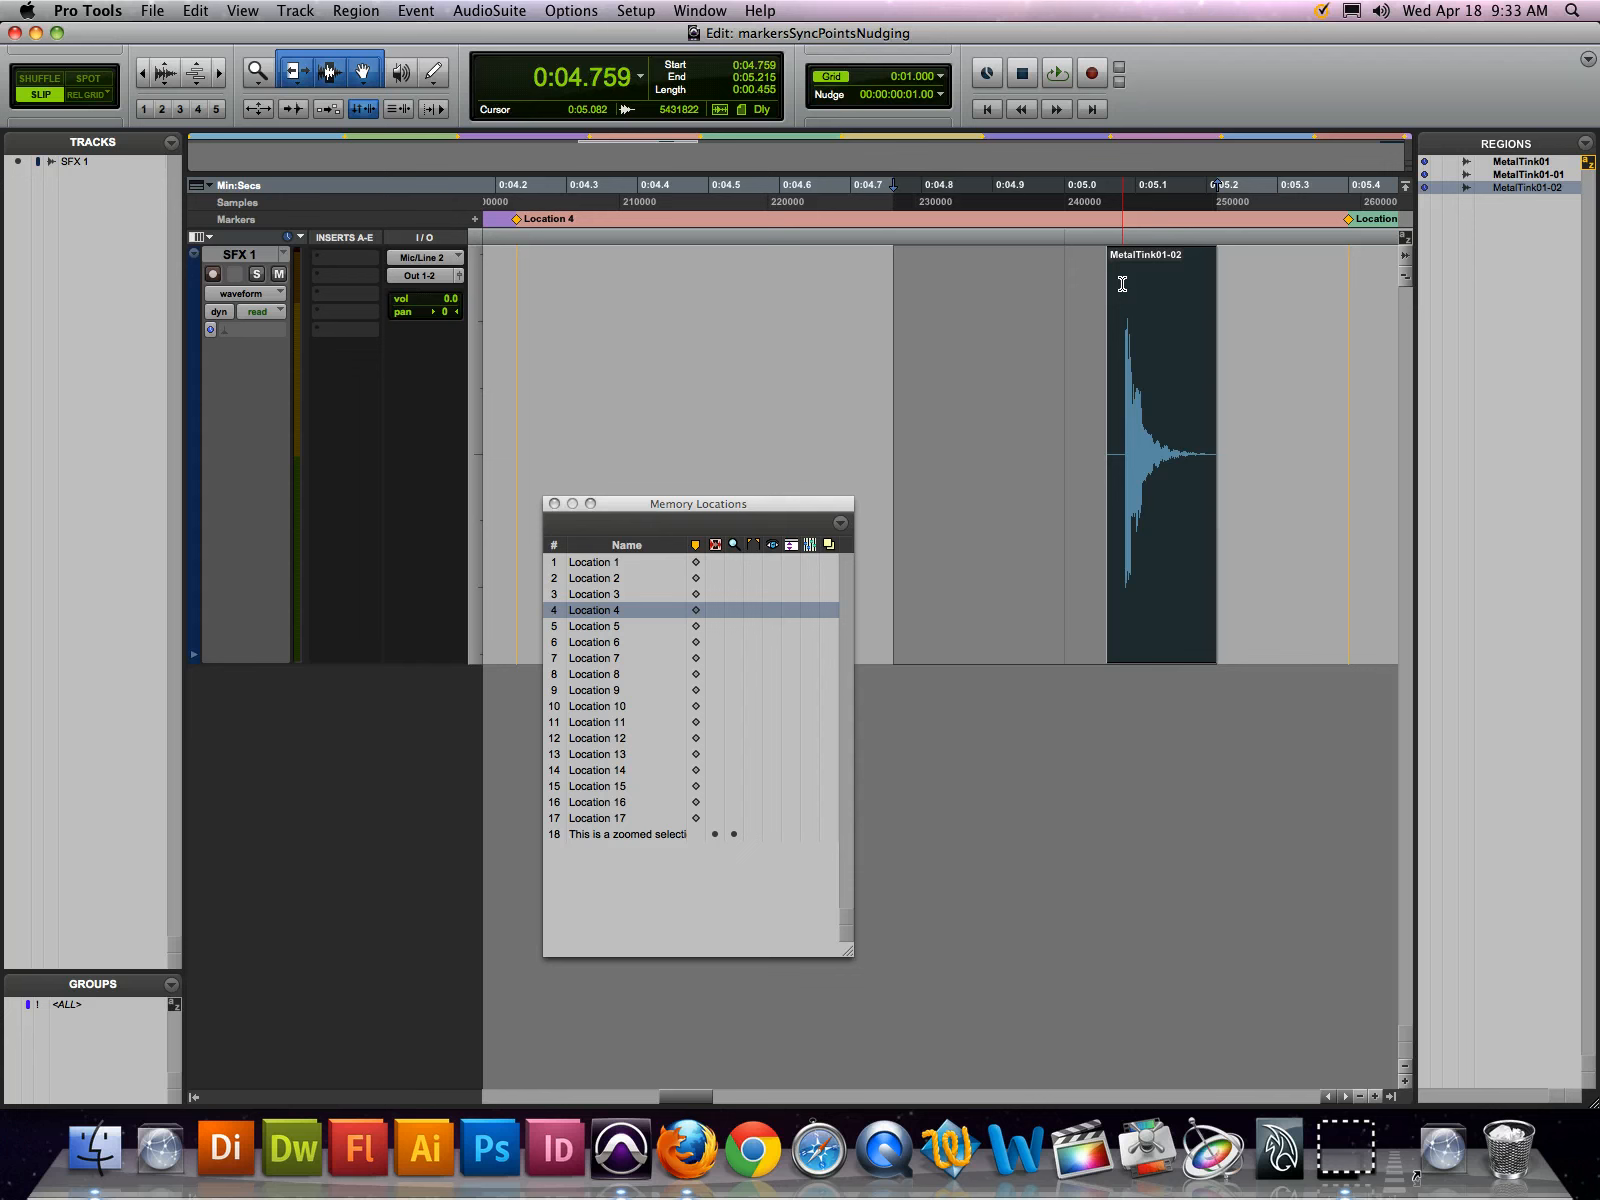
Nudge the region and selection forward past 0:04.859, and shift the selection alone until it starts at 0:05.426
key(KP_Add)
key(KP_Add)
key(KP_Add)
key(KP_Add)
key(KP_Add)
key(KP_Add)
key(KP_Add)
key(KP_Add)
key(KP_Add)
key(KP_Add)
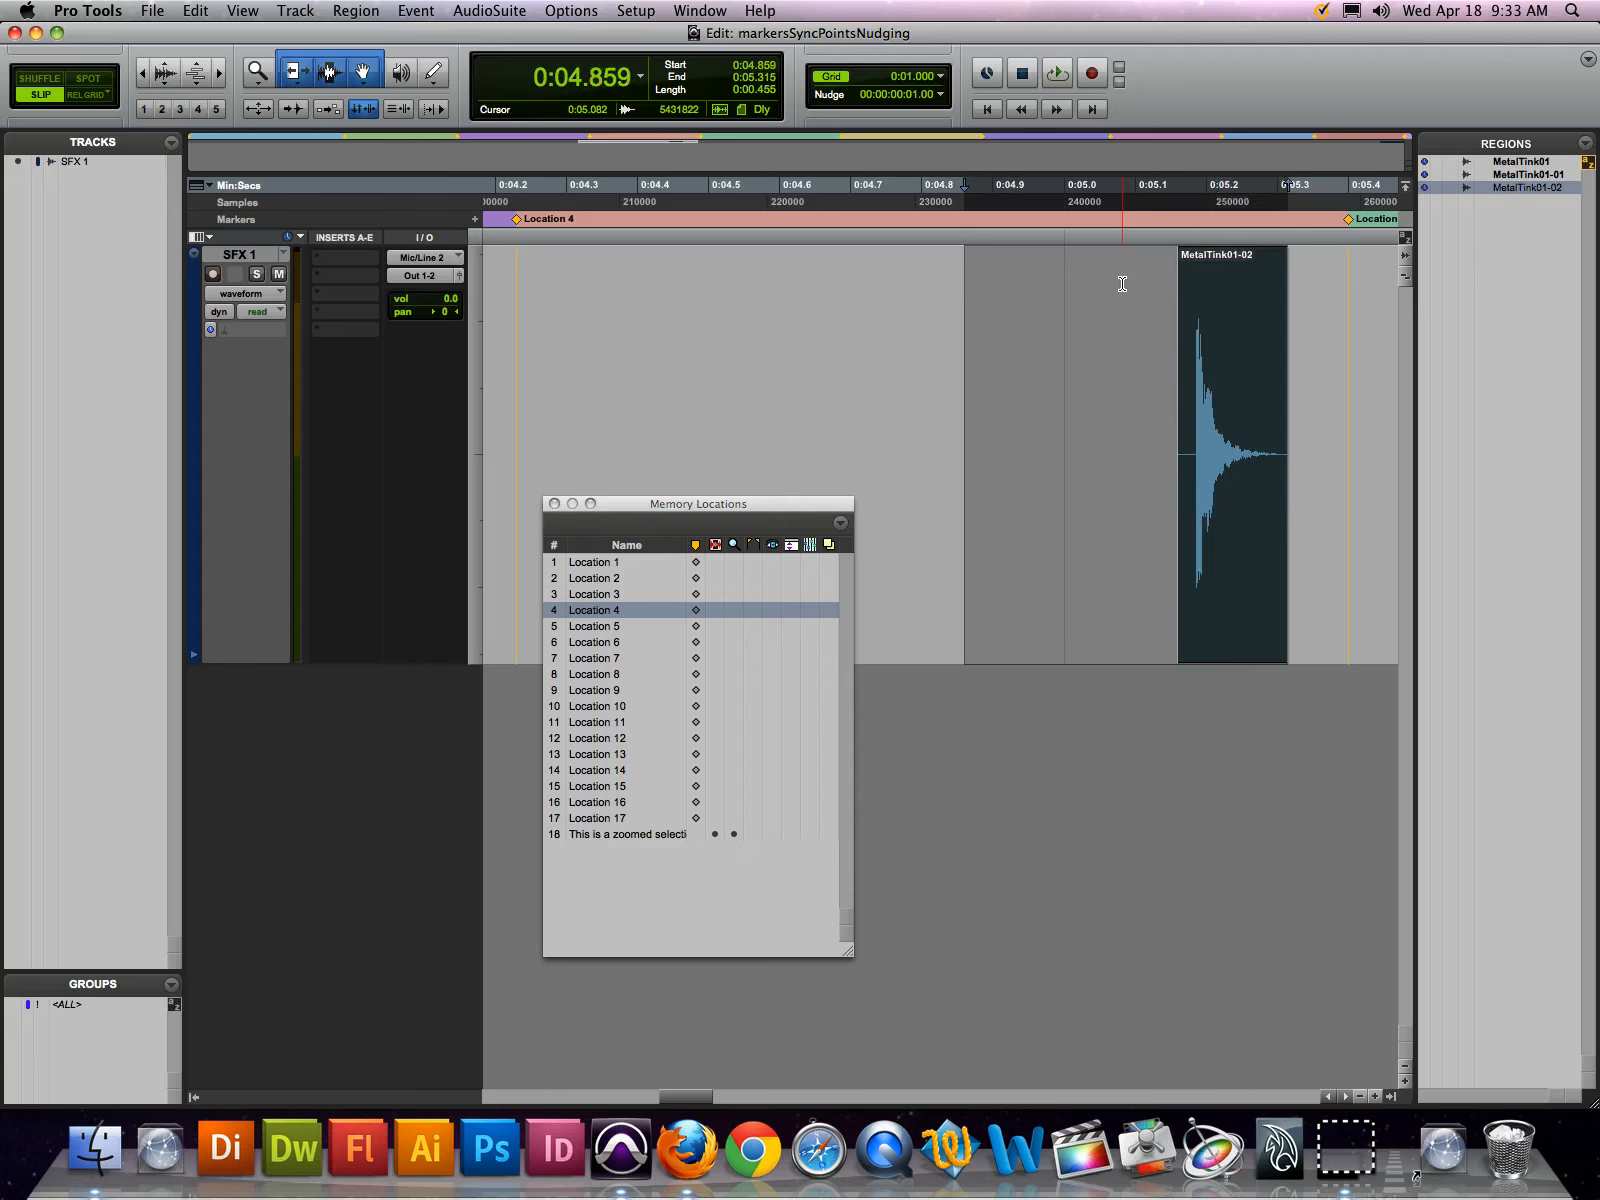
key(KP_Add)
key(KP_Add)
key(KP_Add)
key(KP_Add)
key(KP_Add)
key(KP_Add)
key(KP_Add)
key(KP_Add)
key(KP_Add)
key(KP_Add)
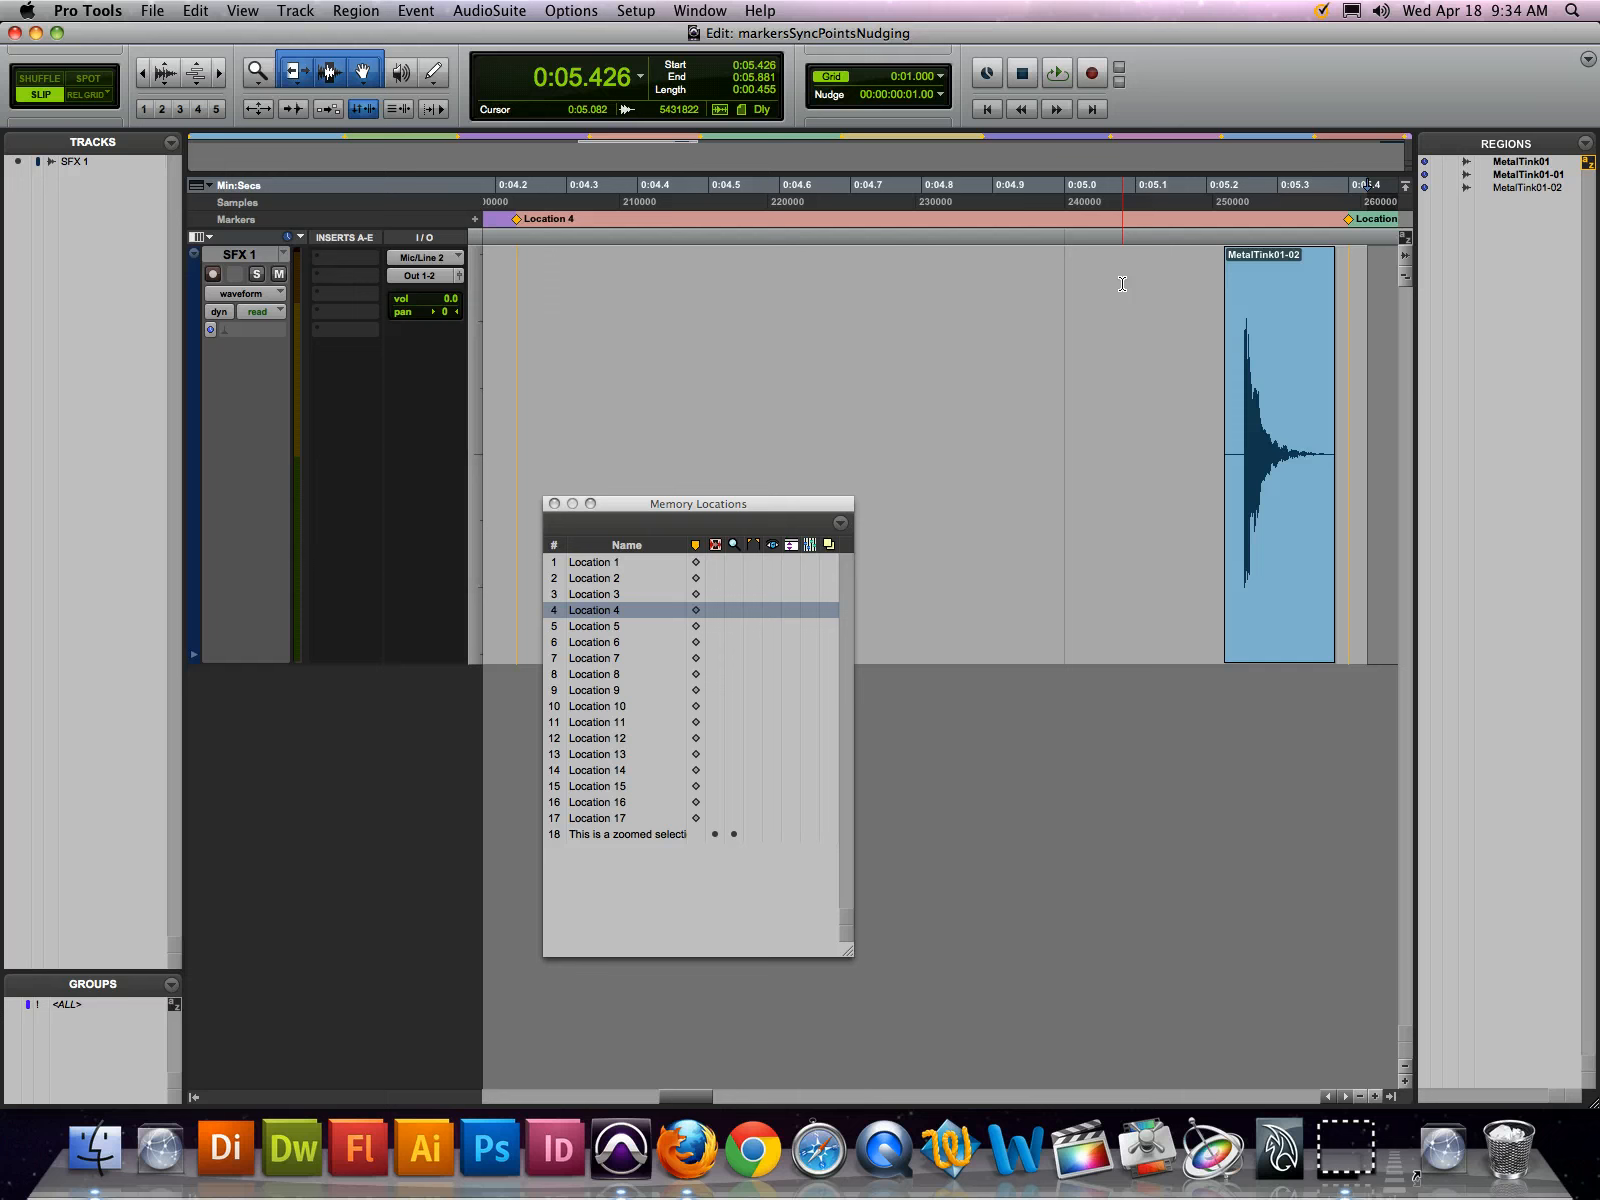
Review the available nudge increments and set the nudge value to a quarter frame (00:00:00:00.25)
click(941, 95)
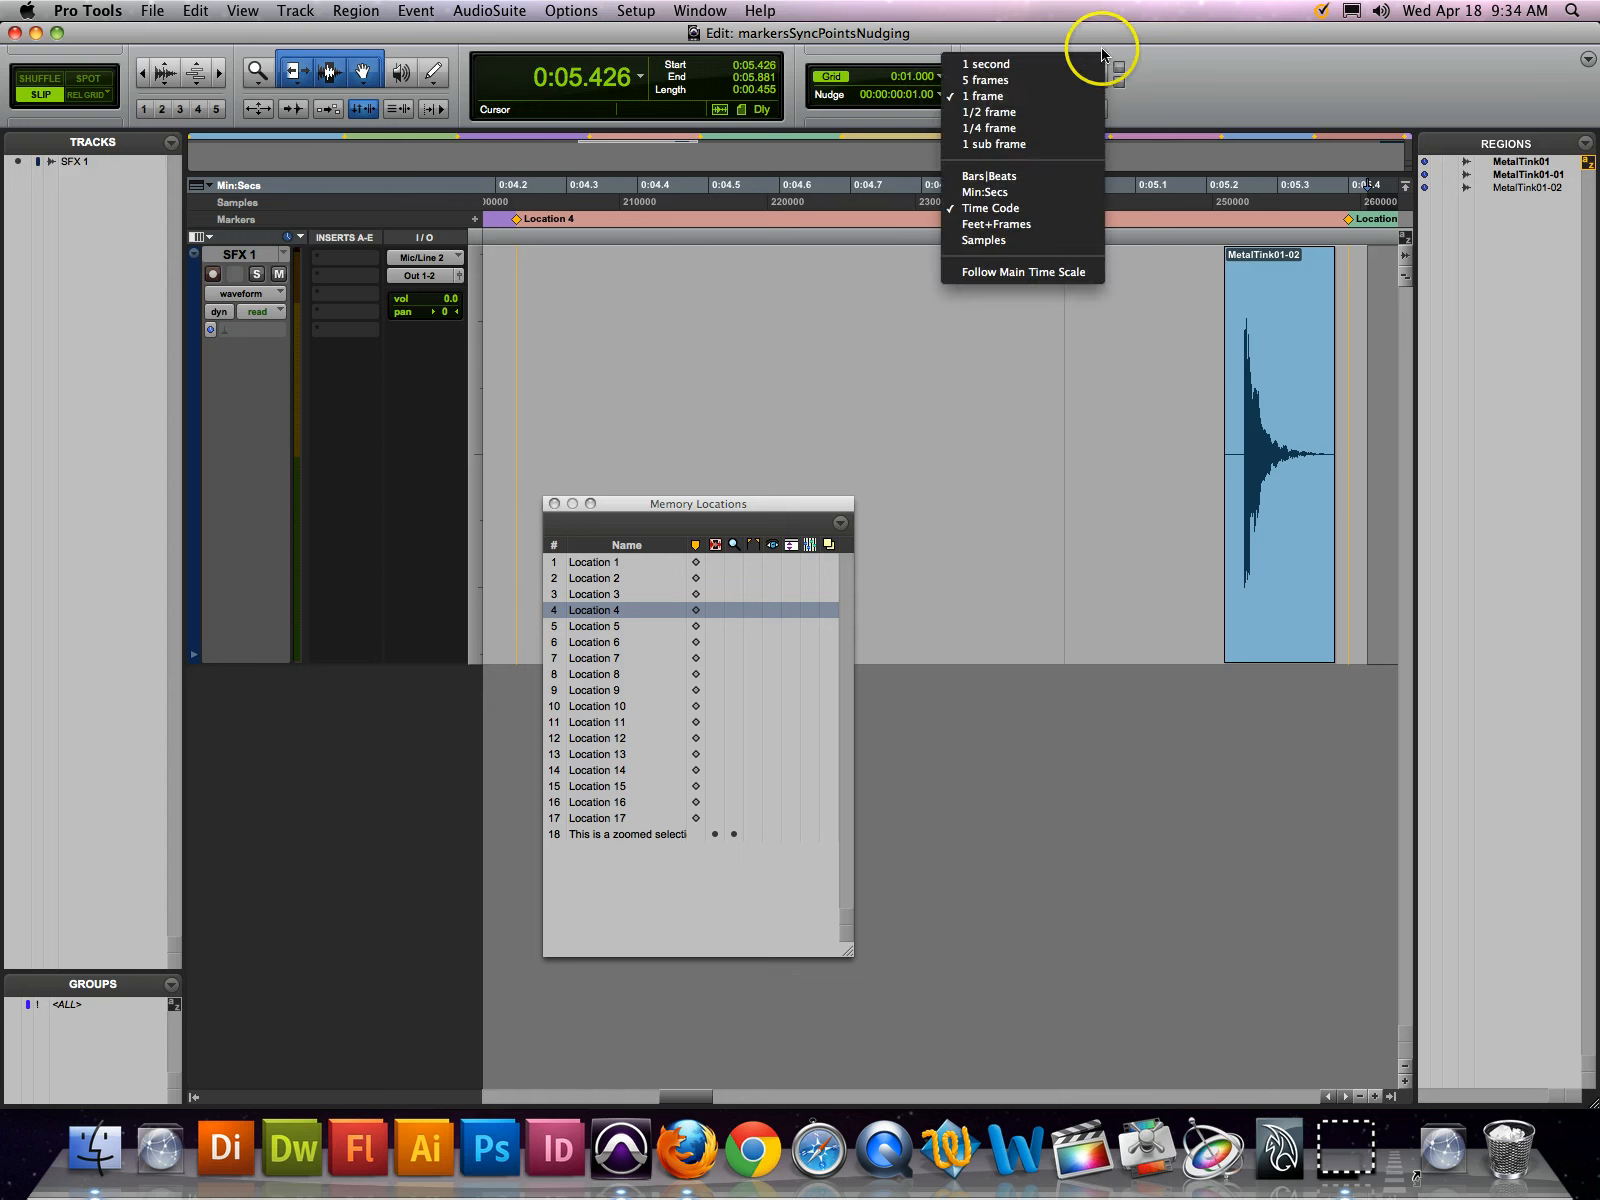
click(1136, 48)
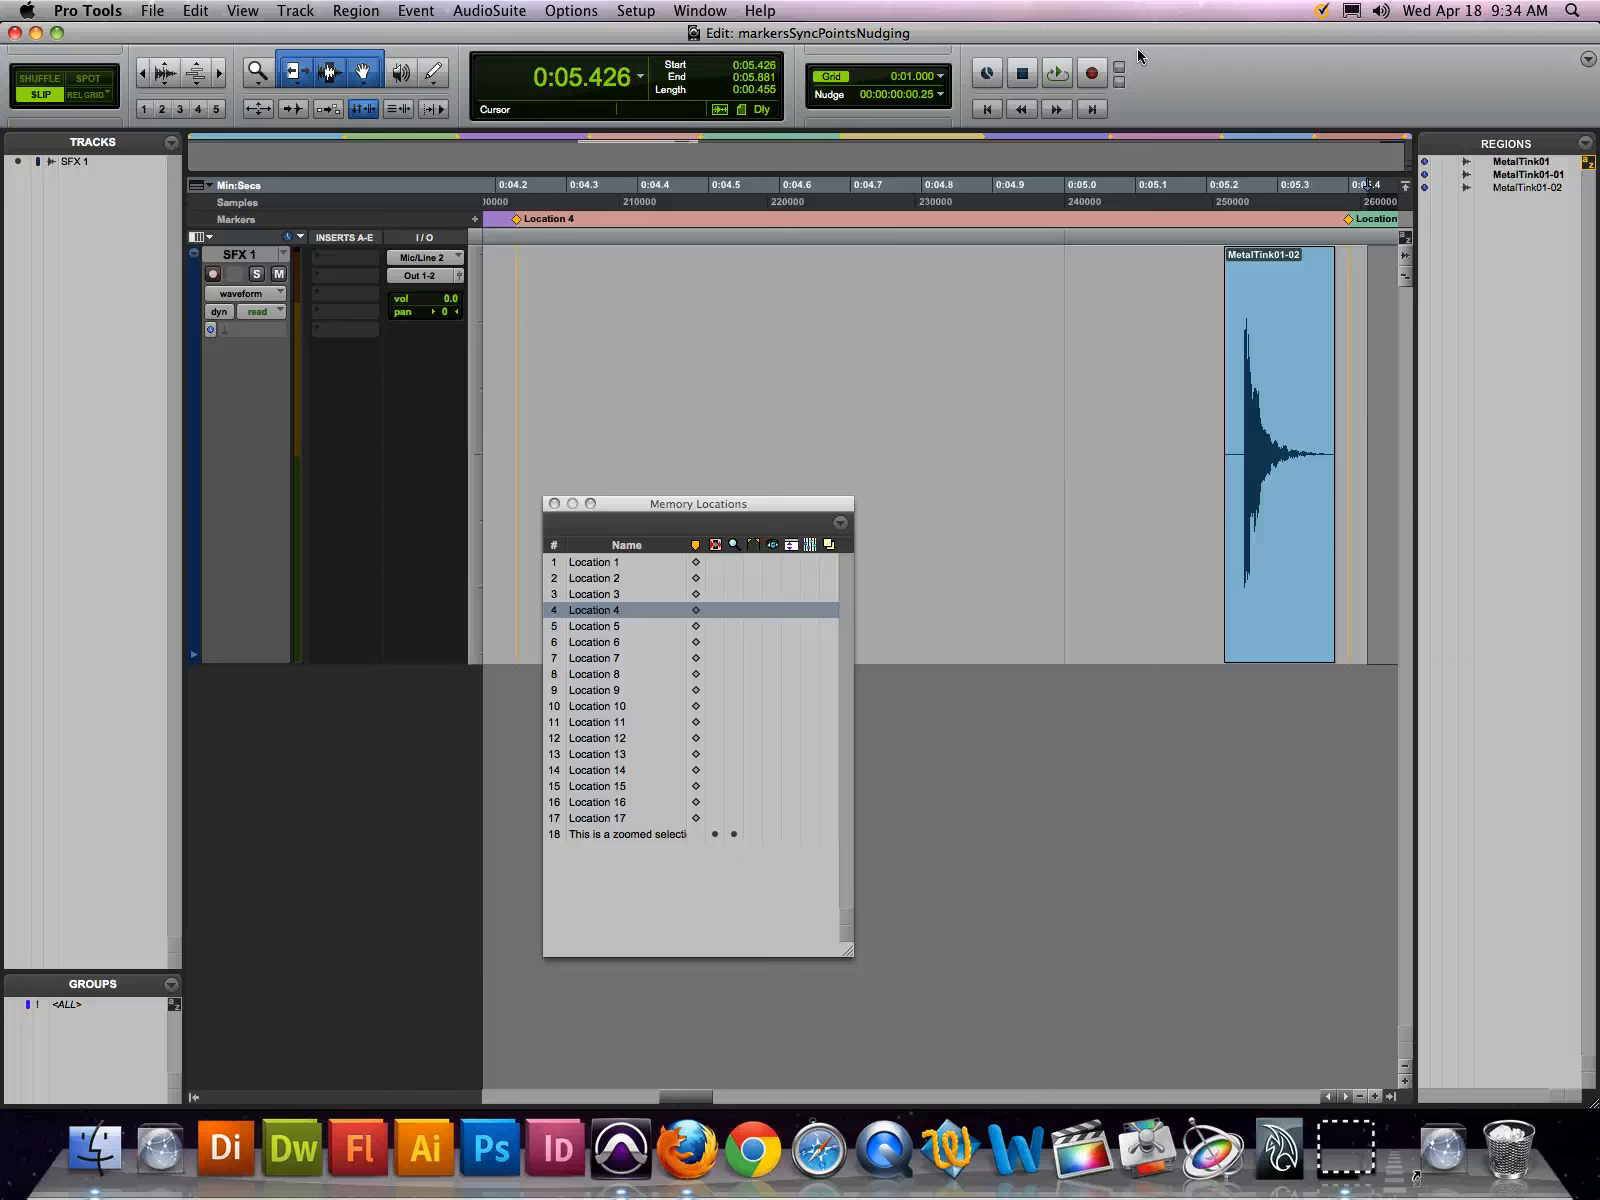
text(25)
Step the nudge value up and down through its presets, ending on 1 frame (00:00:00:01.00)
key(alt+super+plus)
key(alt+super+plus)
key(alt+super+minus)
key(alt+super+minus)
key(alt+super+plus)
key(alt+super+minus)
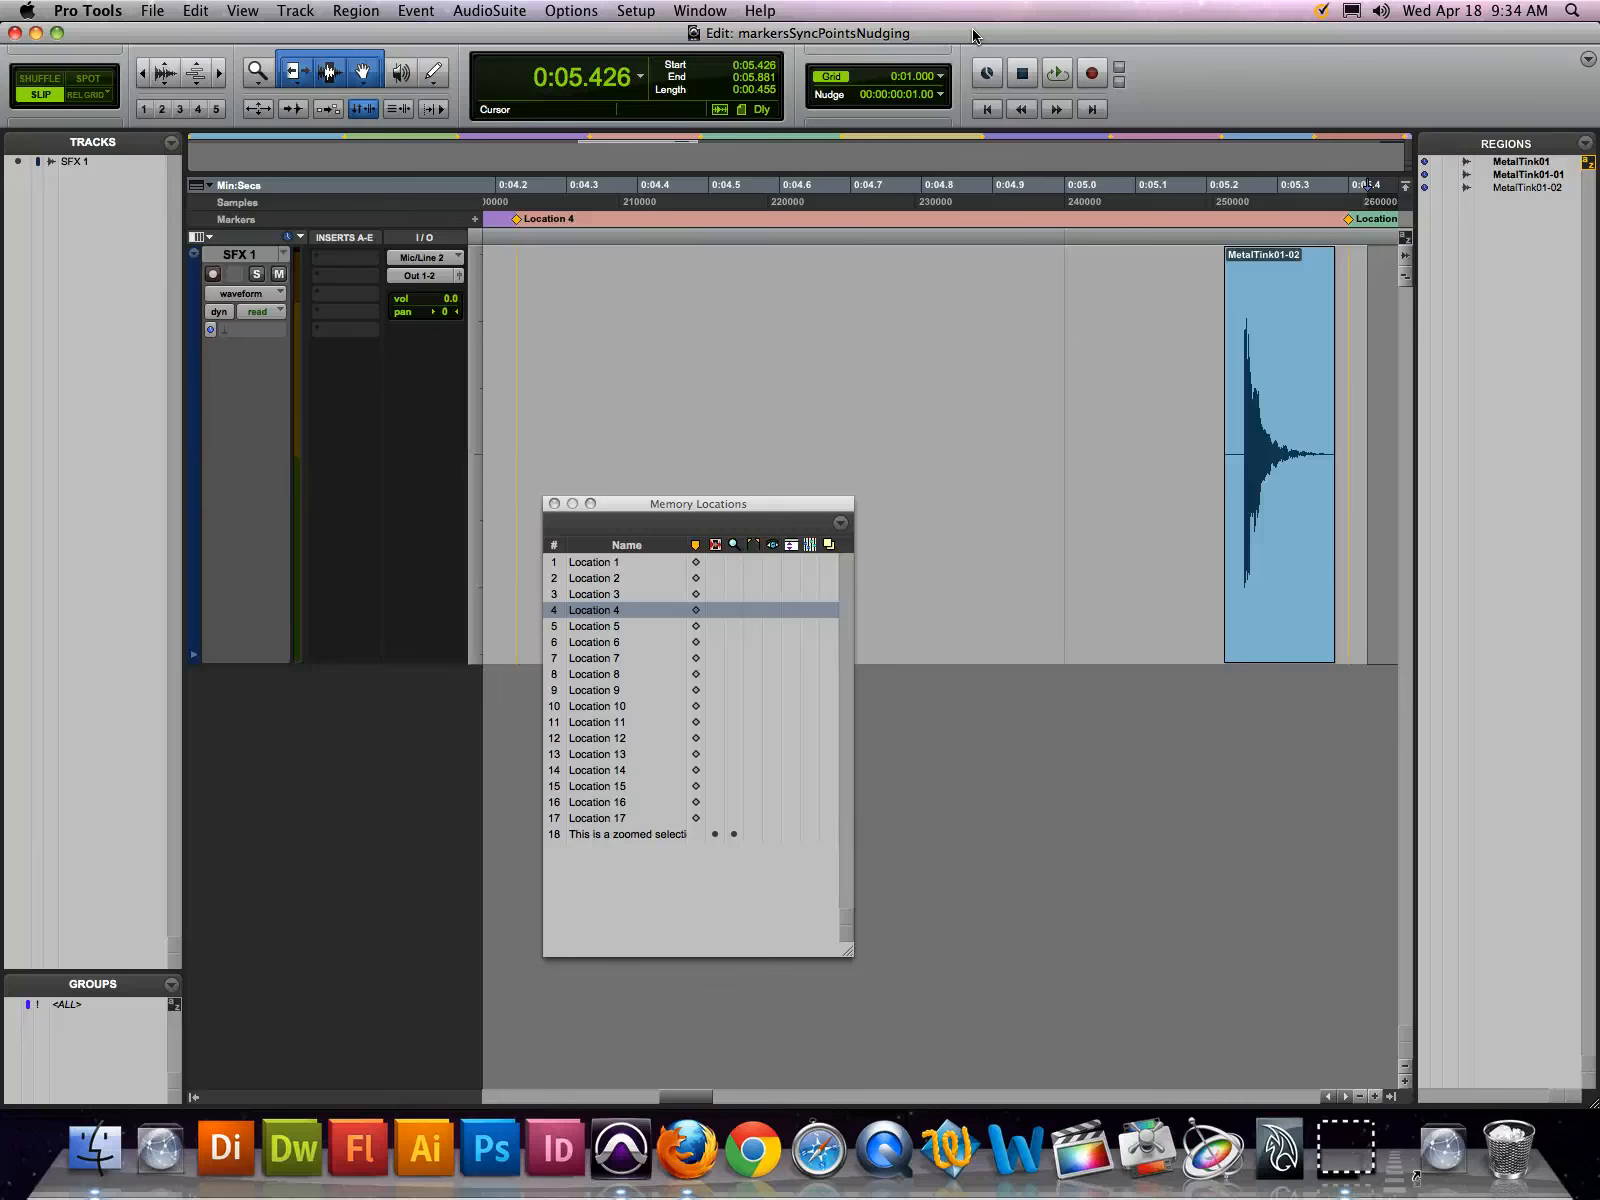